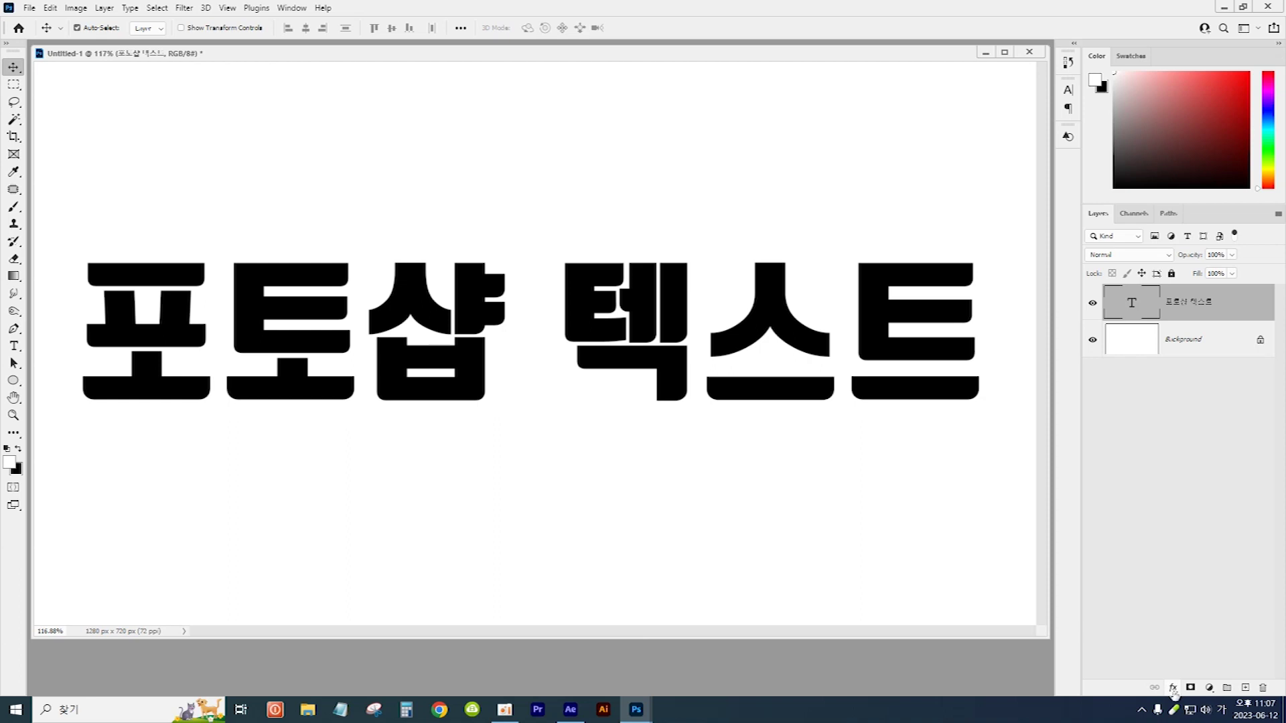
Step: Add a linear gradient overlay to the text layer, with stops running from #fffb83 to #f4bd00
{"action": "left_click", "coordinate": [1175, 688]}
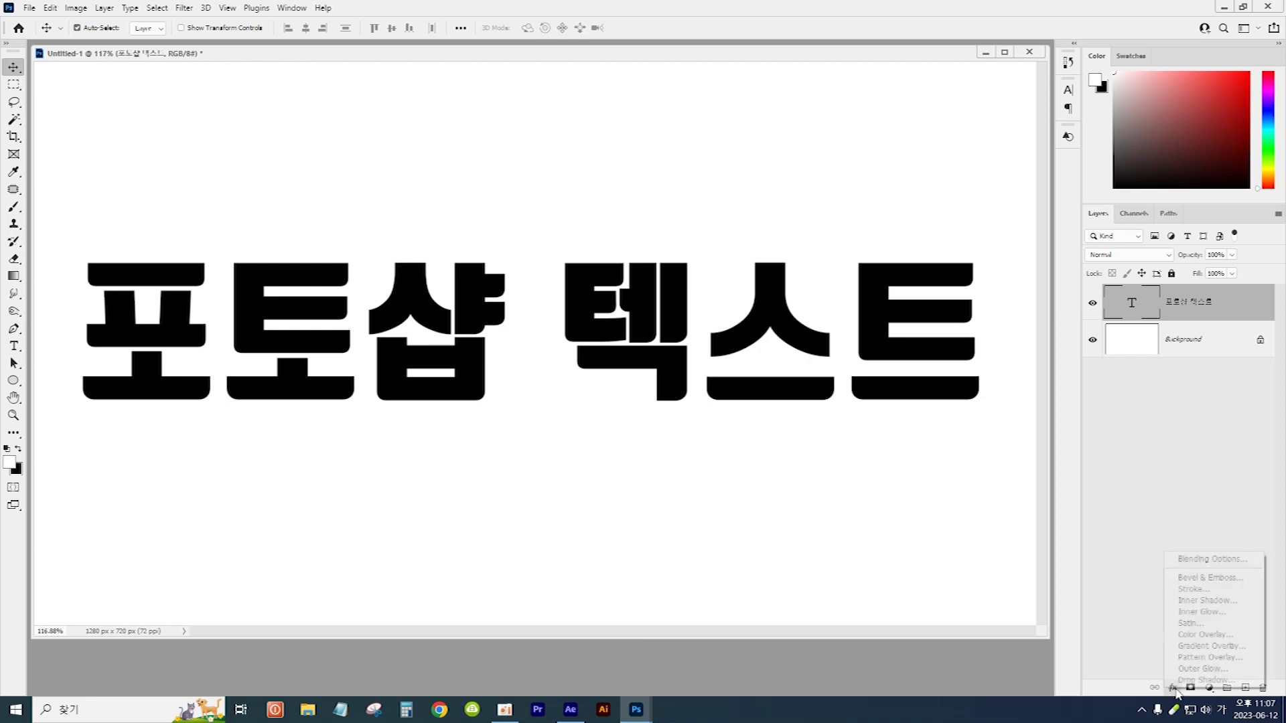
{"action": "left_click", "coordinate": [1200, 647]}
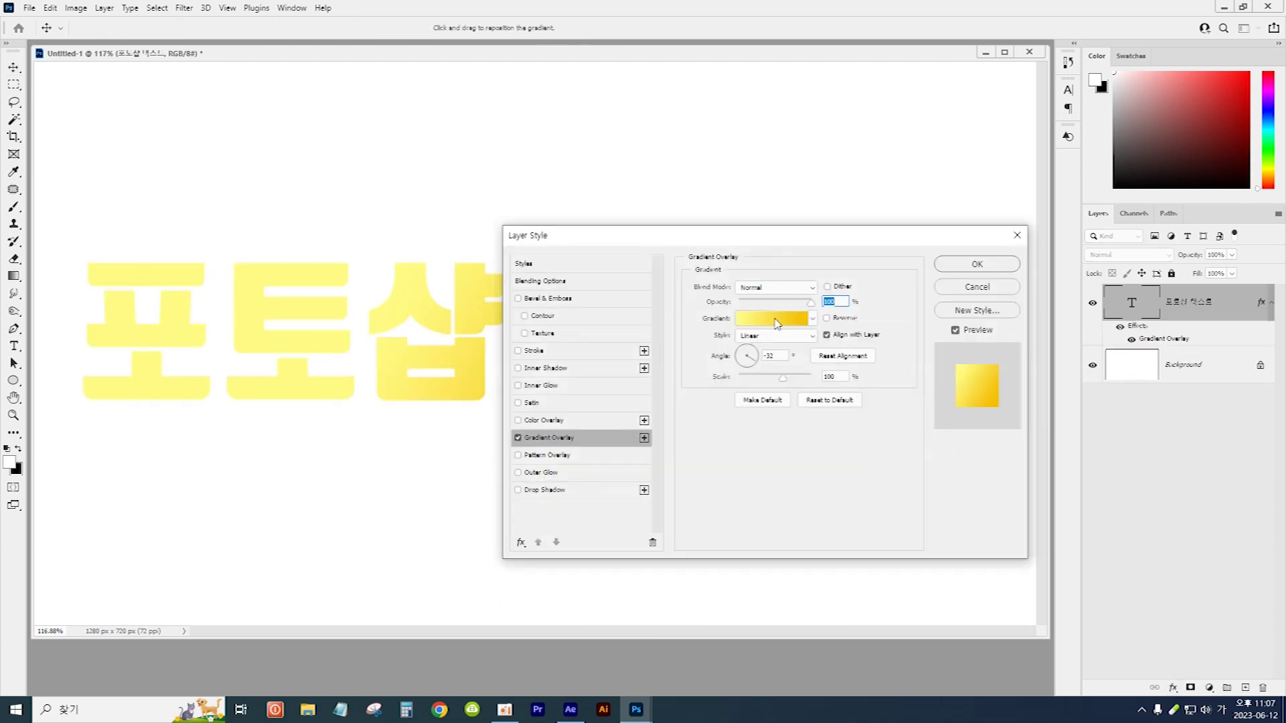
{"action": "left_click", "coordinate": [776, 324]}
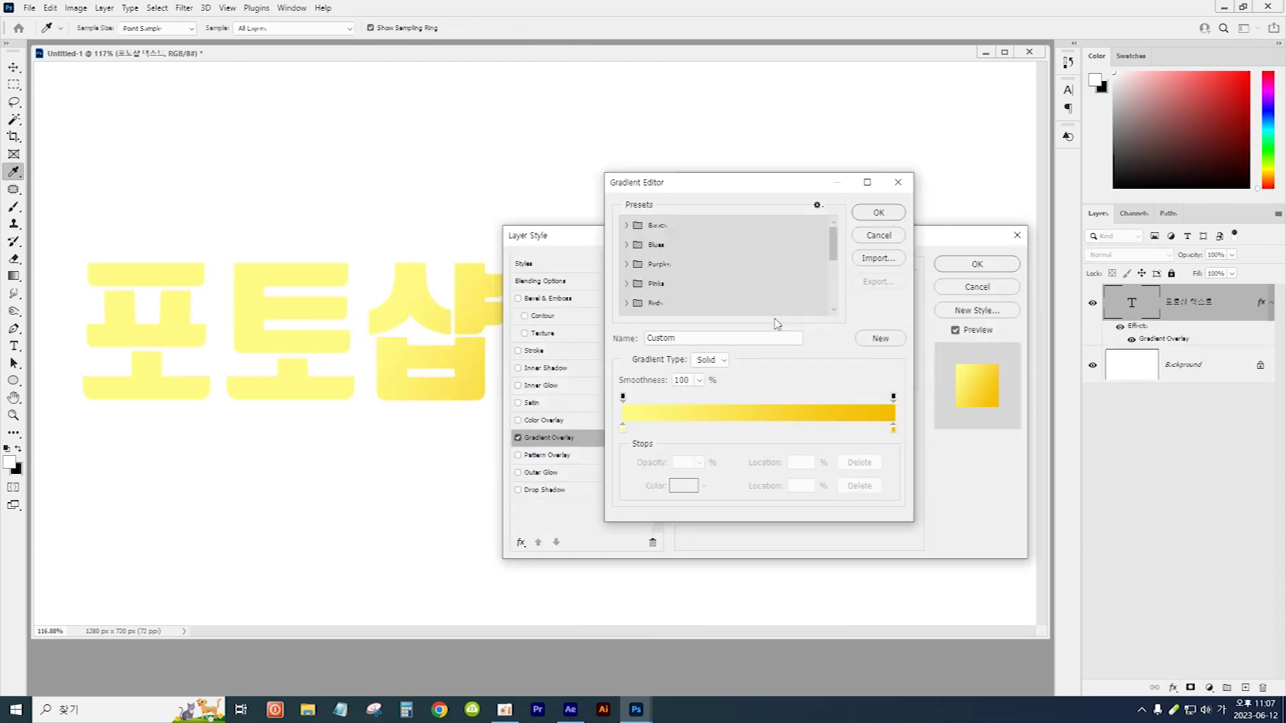
{"action": "double_click", "coordinate": [623, 432]}
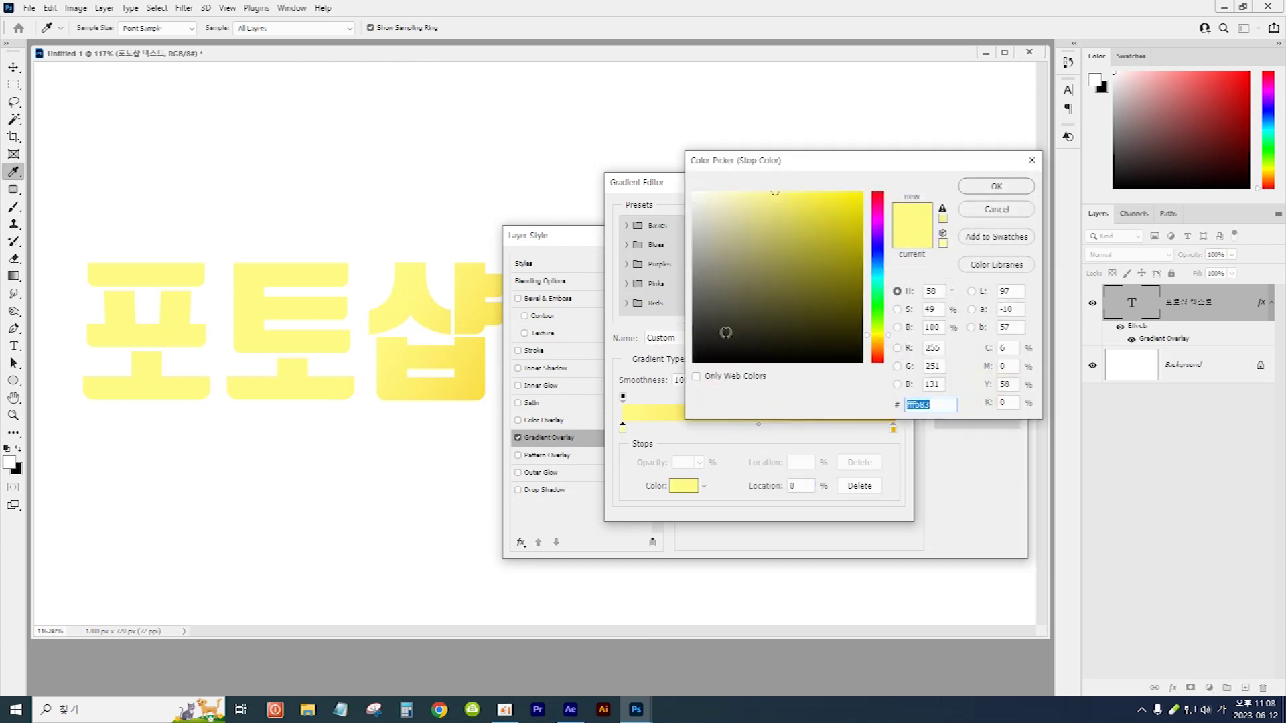
{"action": "left_click", "coordinate": [992, 189]}
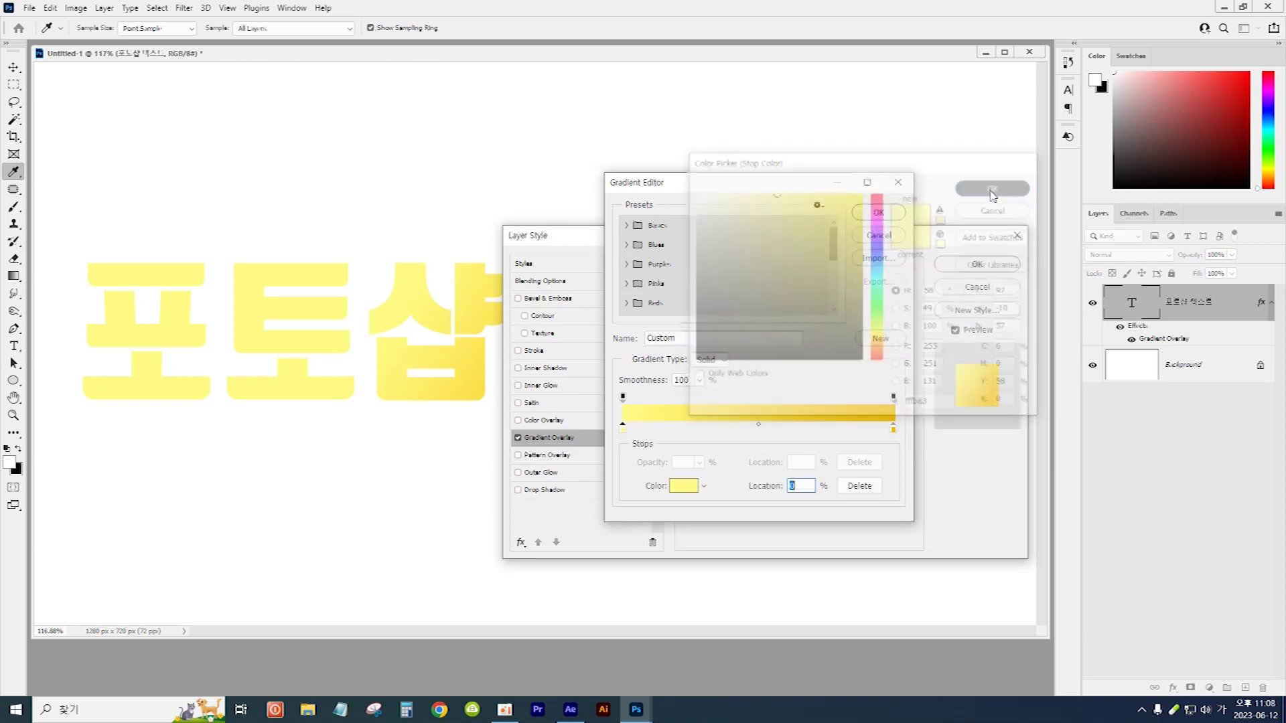
{"action": "double_click", "coordinate": [893, 430]}
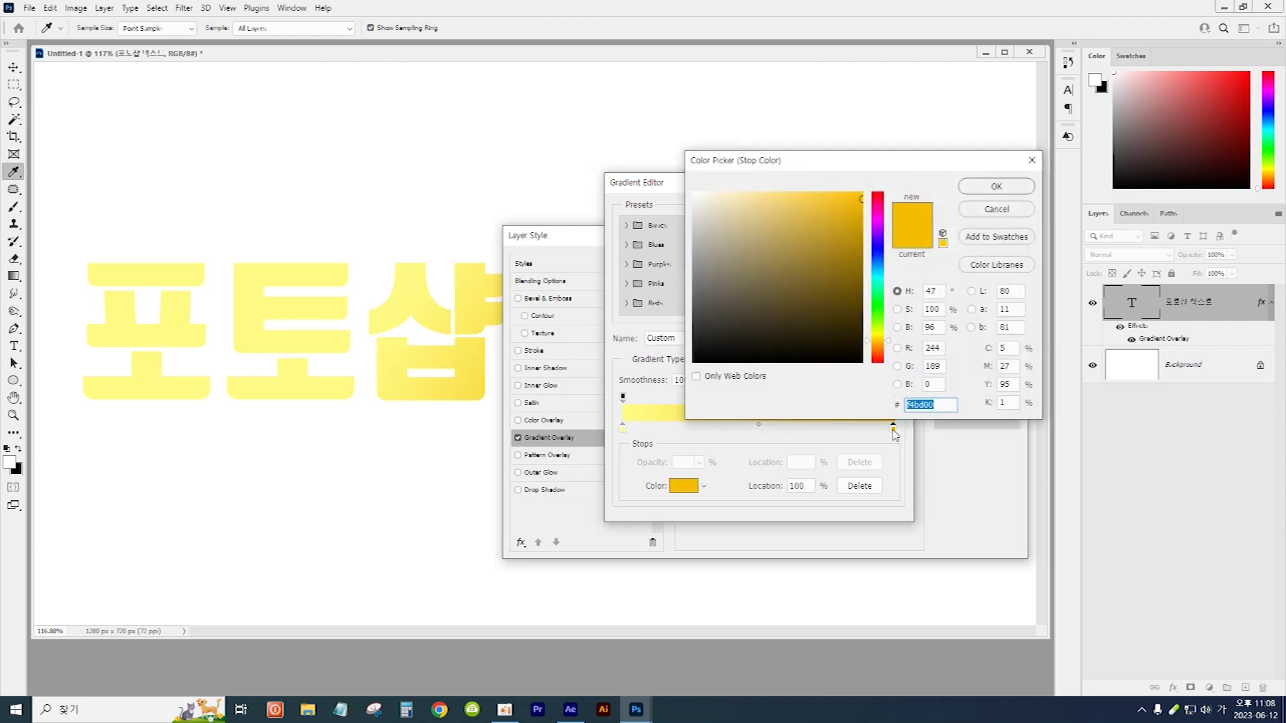
{"action": "left_click", "coordinate": [980, 191]}
{"action": "left_click", "coordinate": [893, 213]}
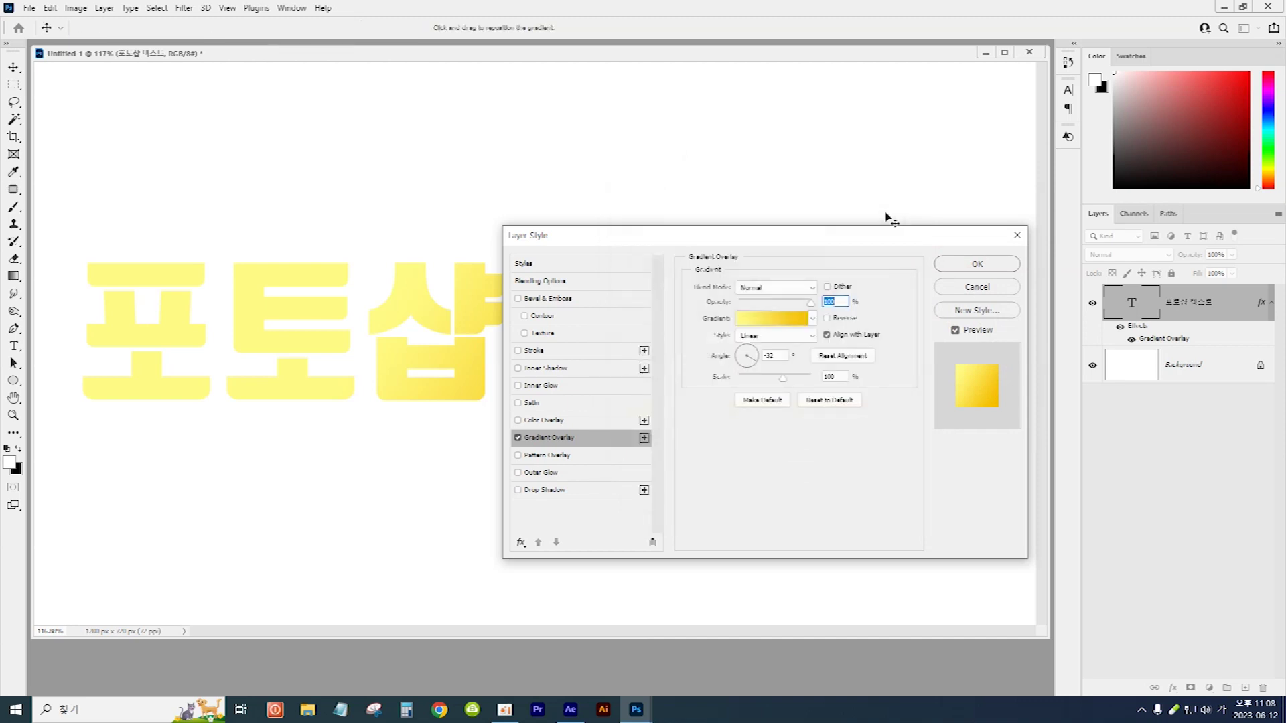
Step: Set the gradient overlay's angle to -90° and add an Inner Bevel with Bevel & Emboss to the text layer
{"action": "left_click", "coordinate": [769, 357]}
{"action": "type", "text": "-90"}
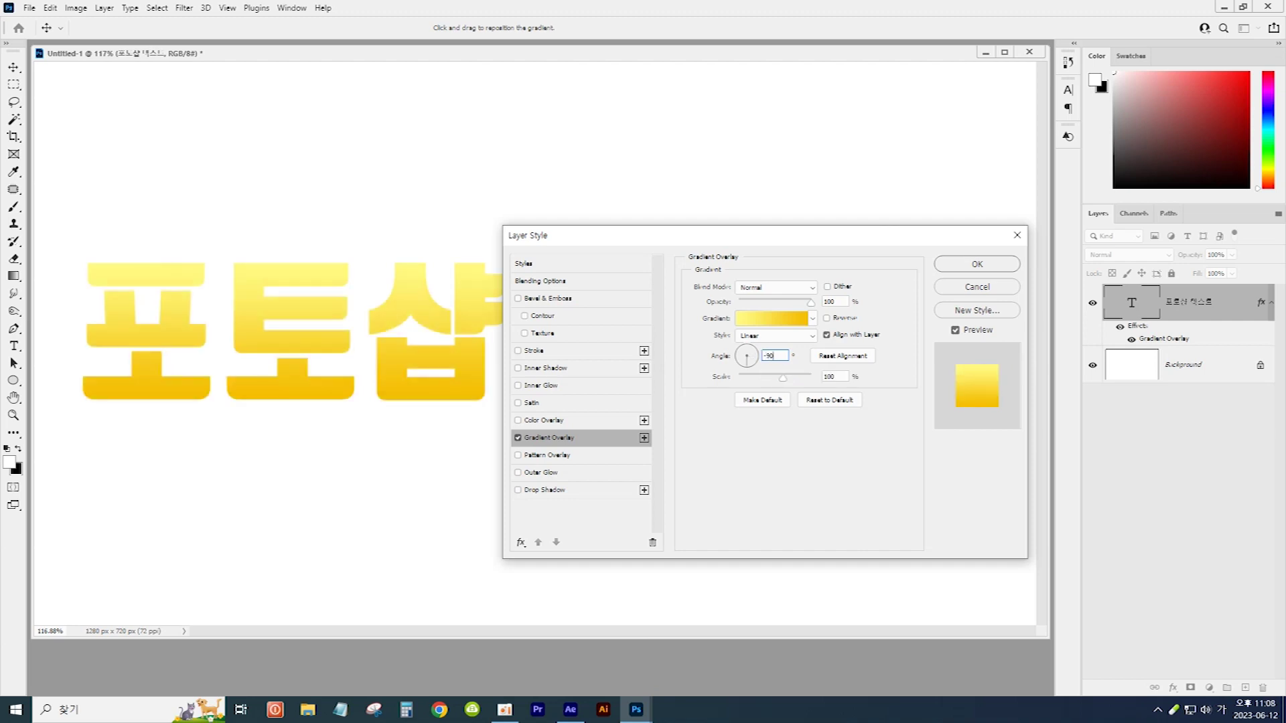
{"action": "left_click", "coordinate": [584, 304]}
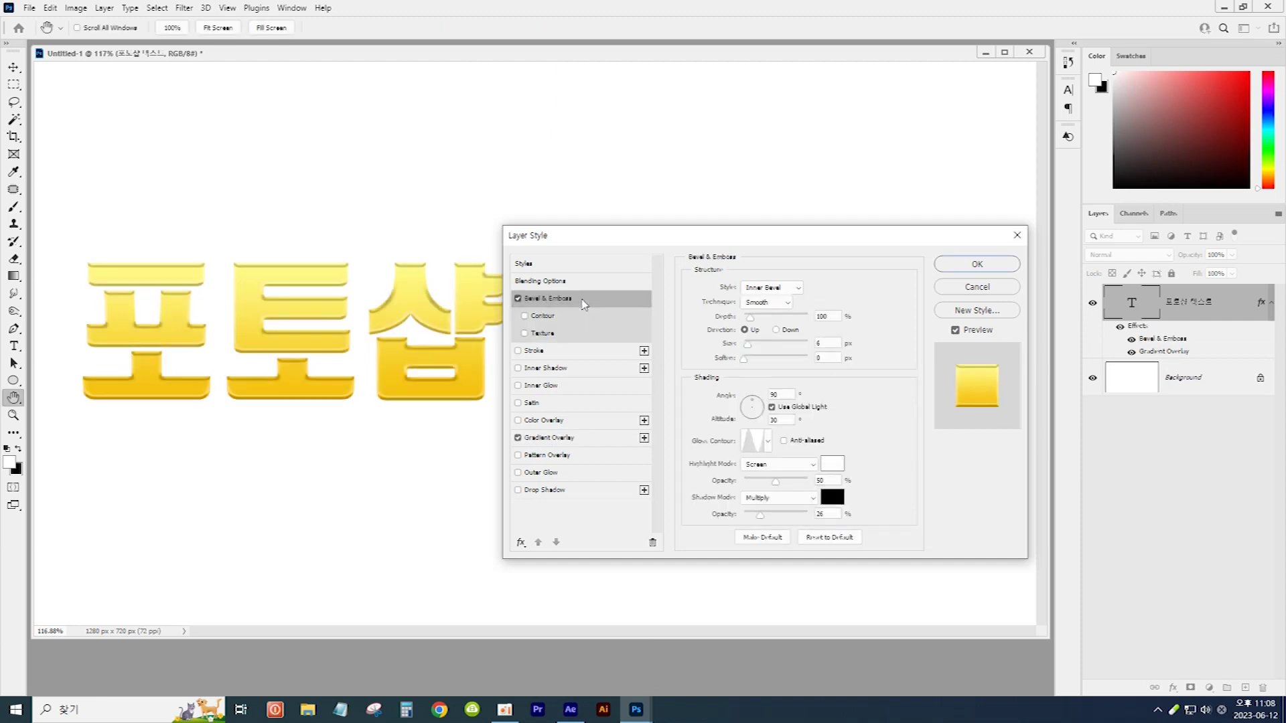
{"action": "left_click", "coordinate": [977, 265]}
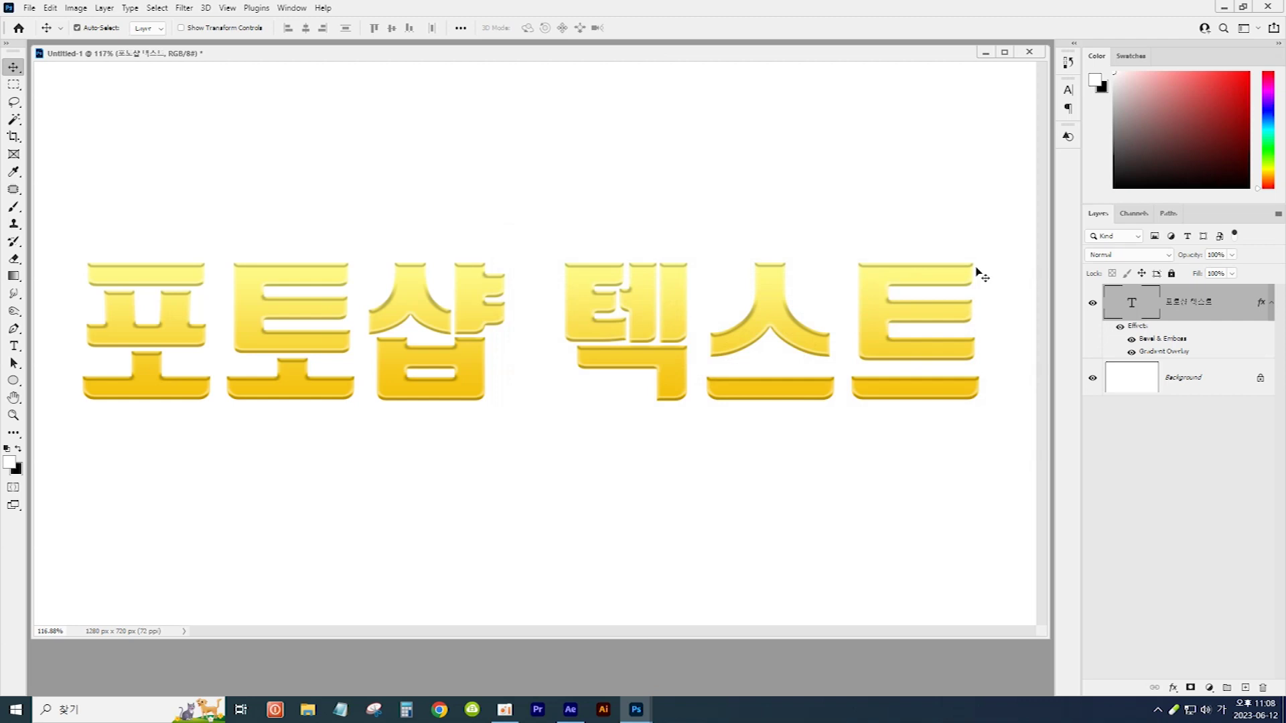
Step: Save the document to the desktop as Untitled-1.psd in Photoshop format with layers kept
{"action": "left_click", "coordinate": [30, 8]}
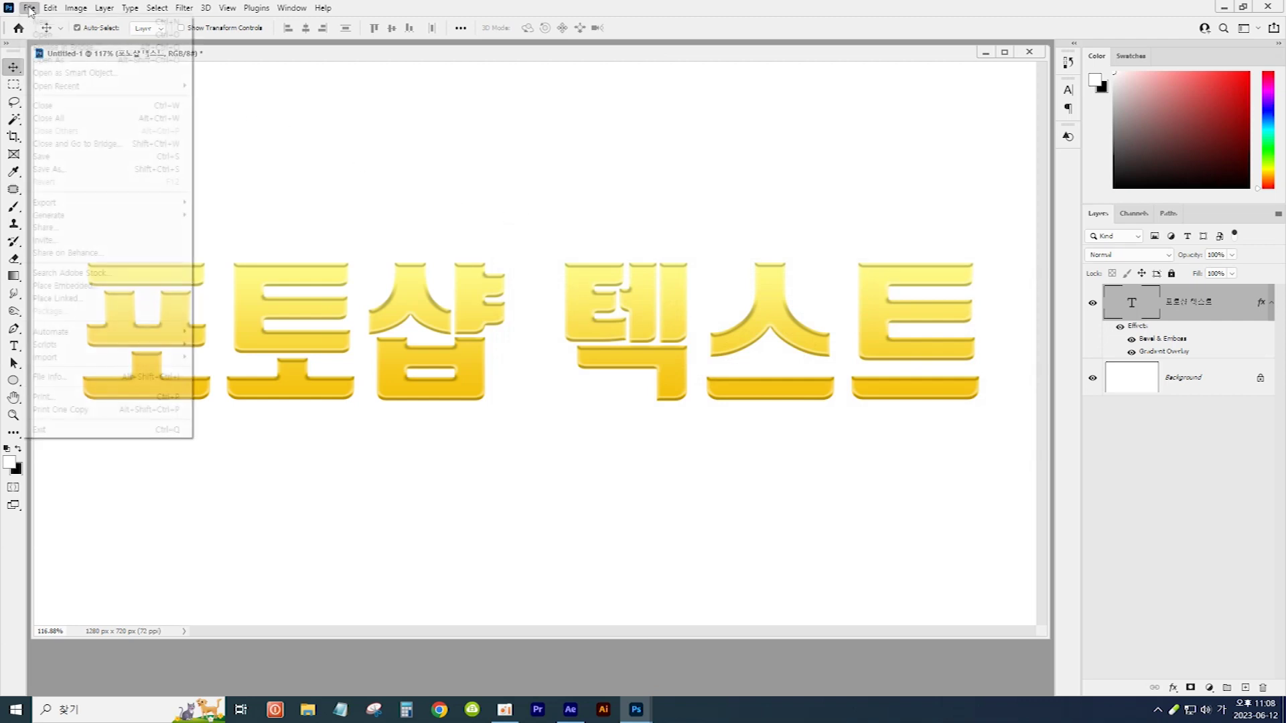
{"action": "left_click", "coordinate": [79, 168]}
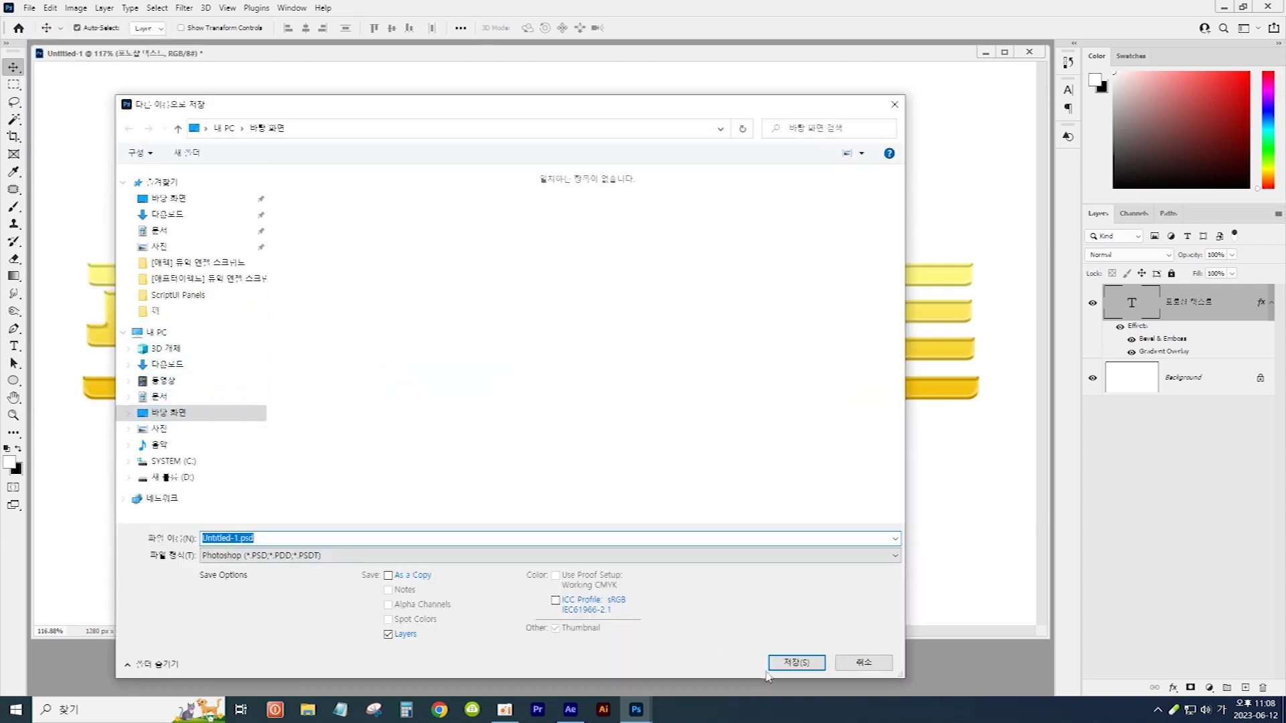
{"action": "left_click", "coordinate": [786, 668]}
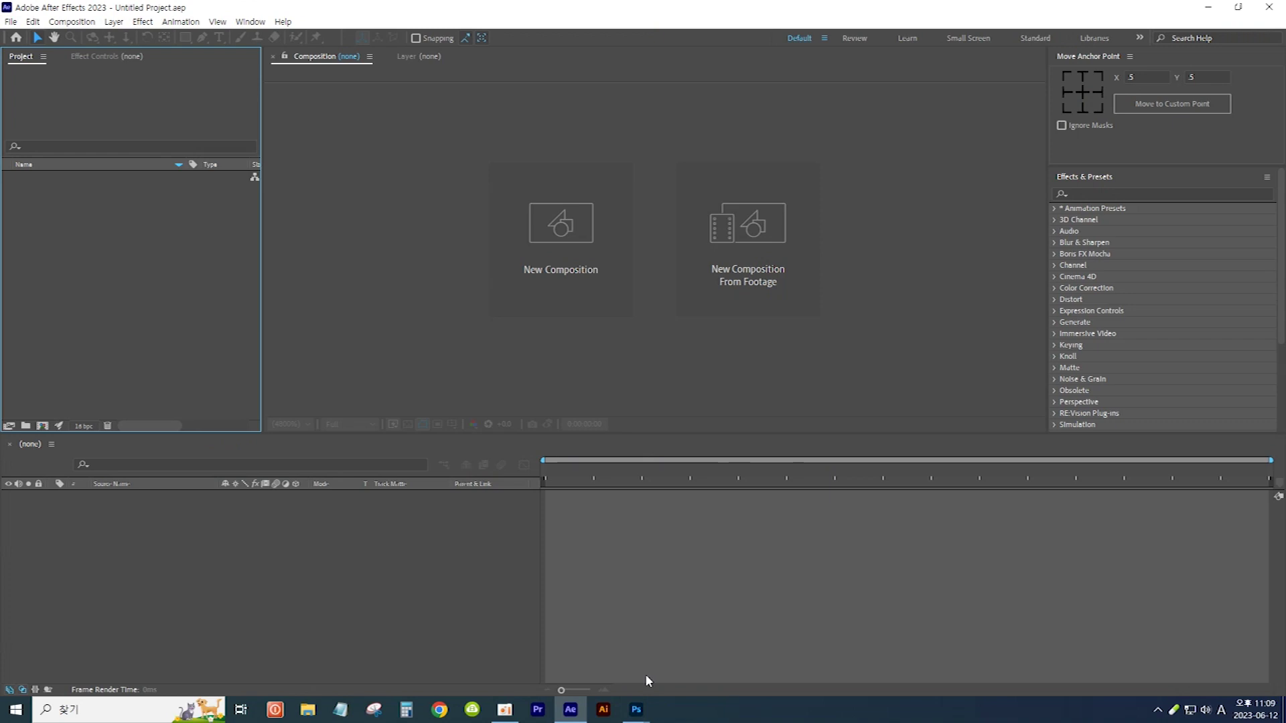
Step: Switch to After Effects and import Untitled-1.psd as a Composition with Editable Layer Styles
{"action": "double_click", "coordinate": [135, 307]}
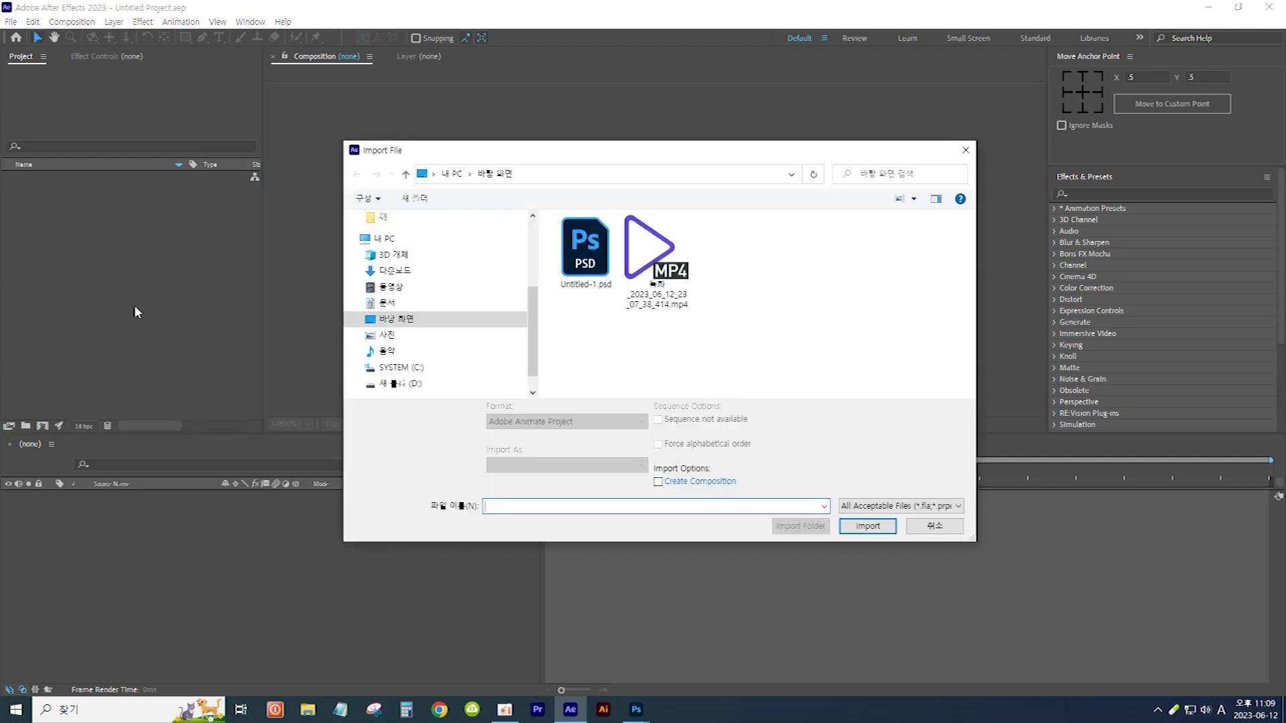
{"action": "left_click", "coordinate": [586, 268]}
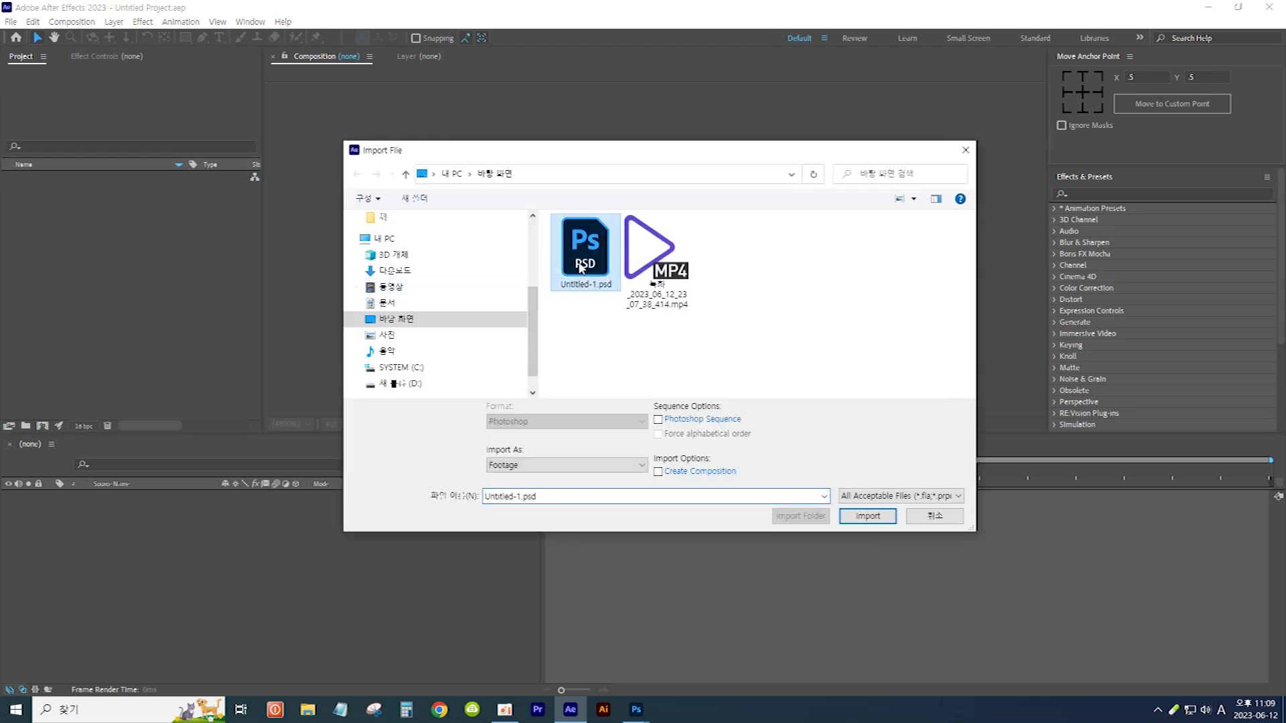
{"action": "left_click", "coordinate": [864, 517]}
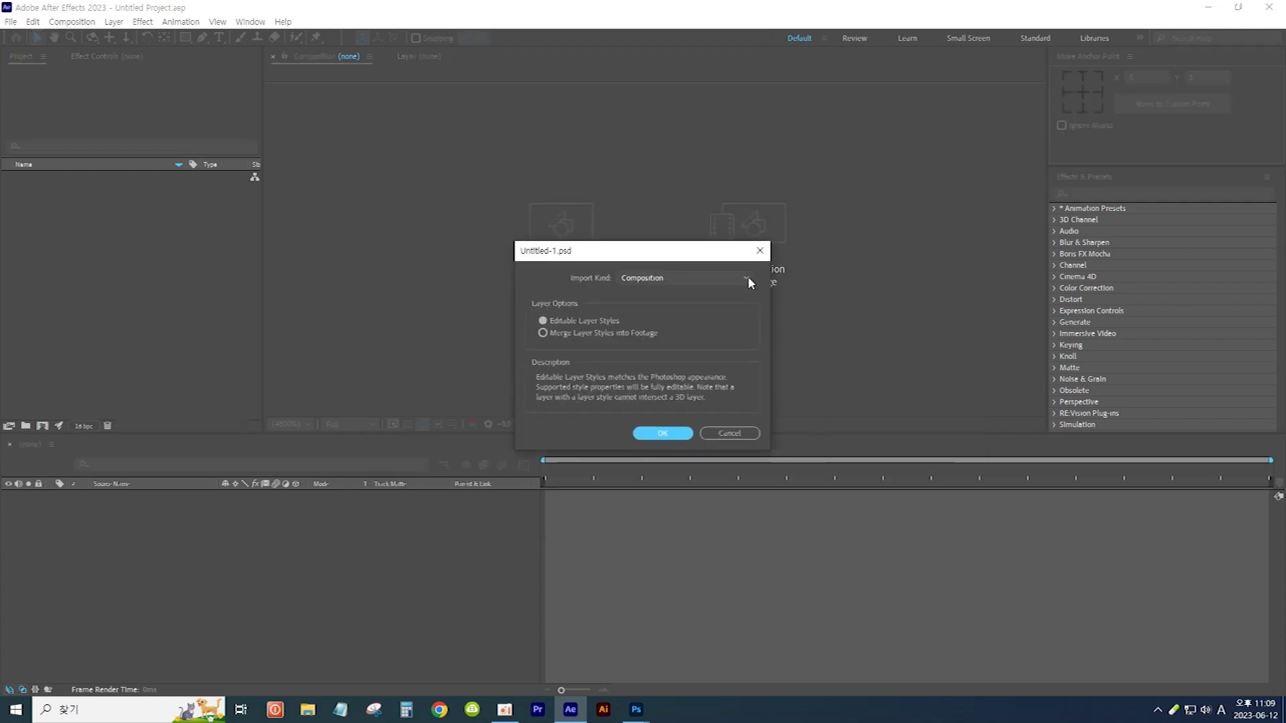
{"action": "left_click", "coordinate": [746, 277]}
{"action": "left_click", "coordinate": [672, 306]}
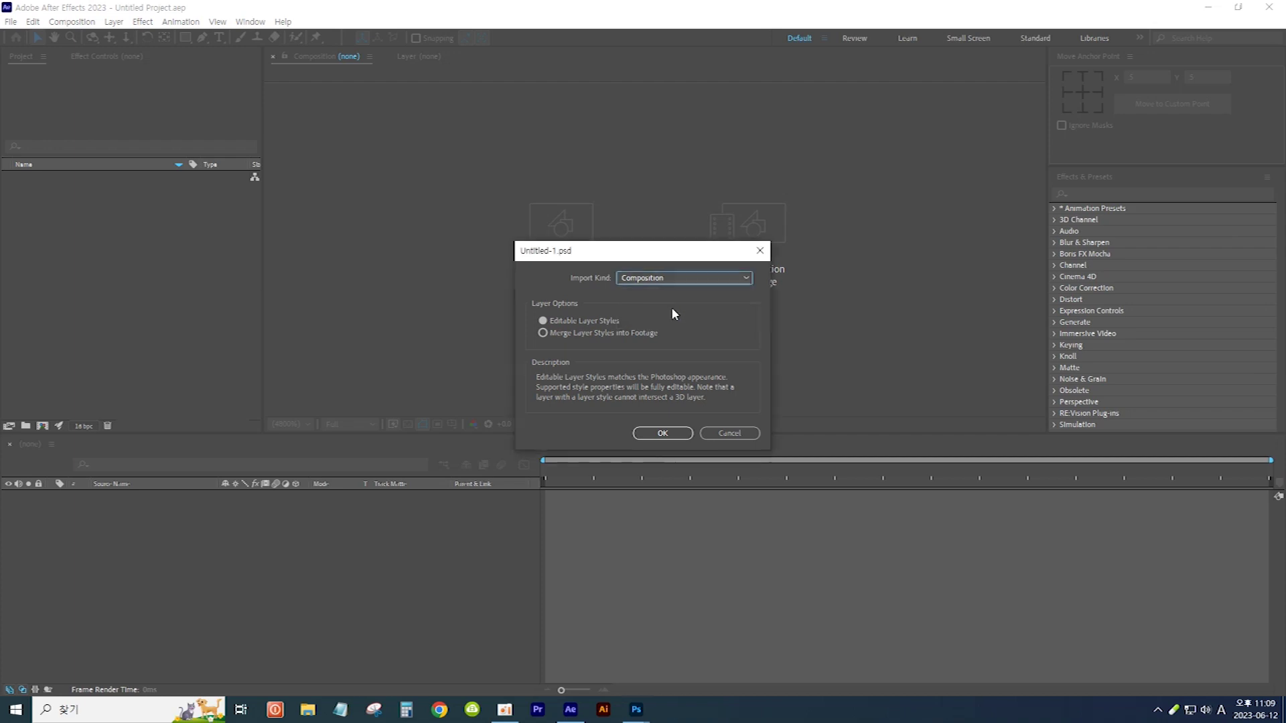
{"action": "left_click", "coordinate": [663, 433]}
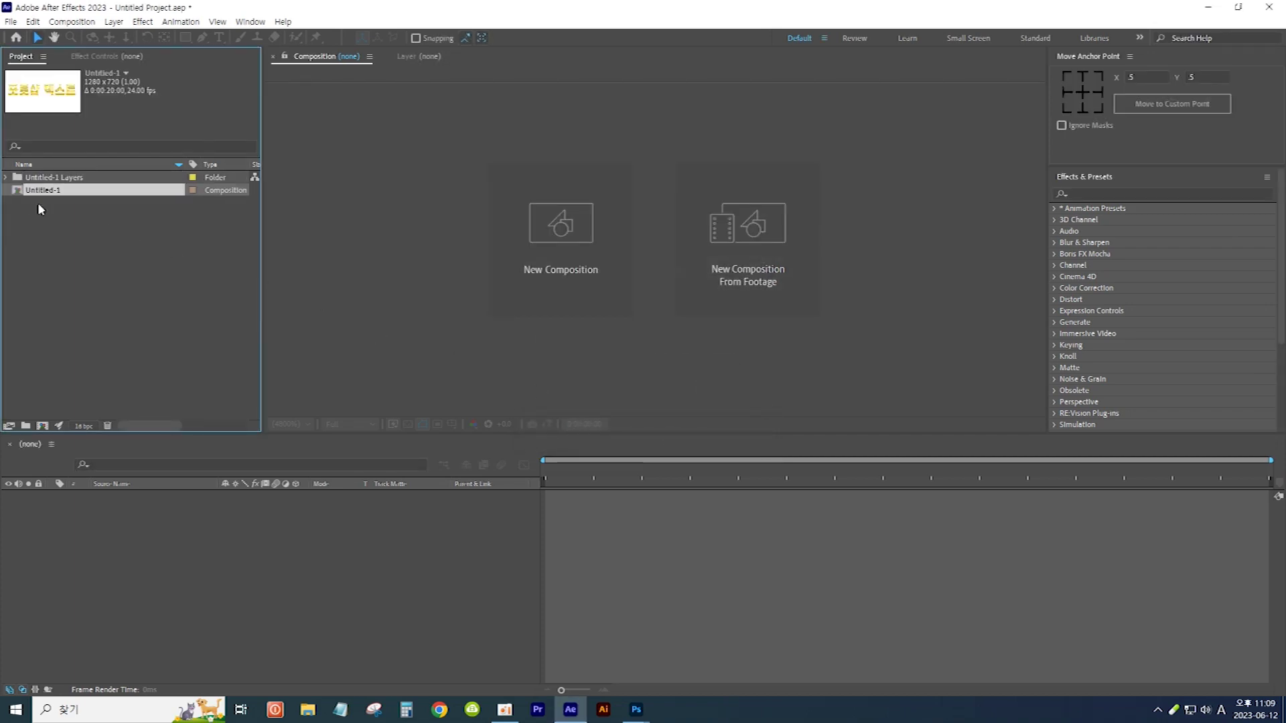
Step: Open the imported Untitled-1 composition and hide its Background layer
{"action": "double_click", "coordinate": [16, 191]}
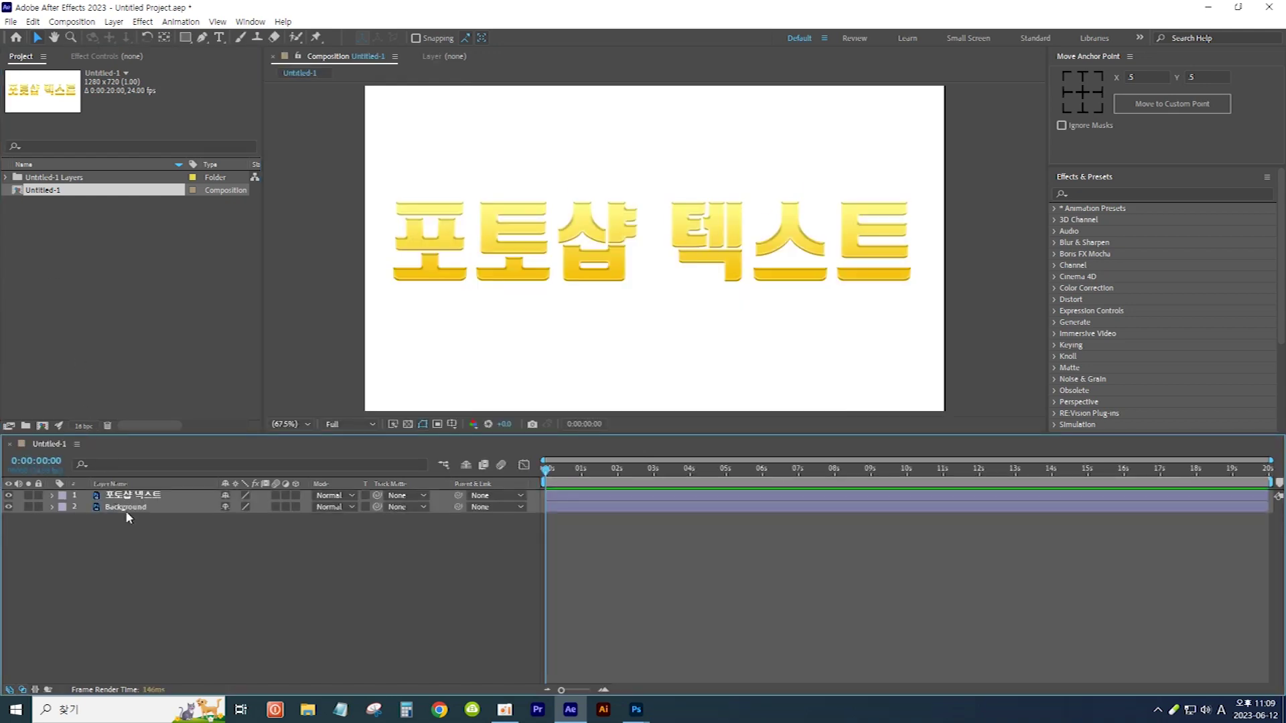
{"action": "left_click", "coordinate": [8, 507]}
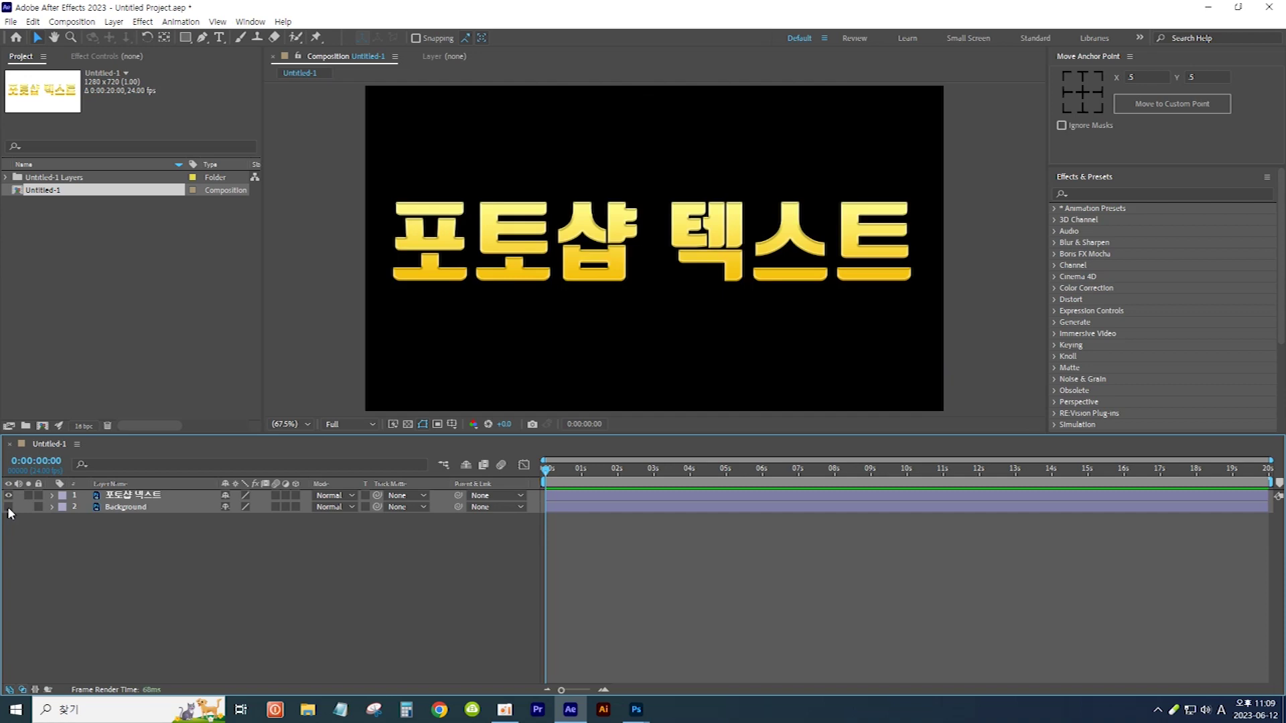
Step: Convert the 포토샵 텍스트 Photoshop layer to editable text
{"action": "left_click", "coordinate": [132, 499]}
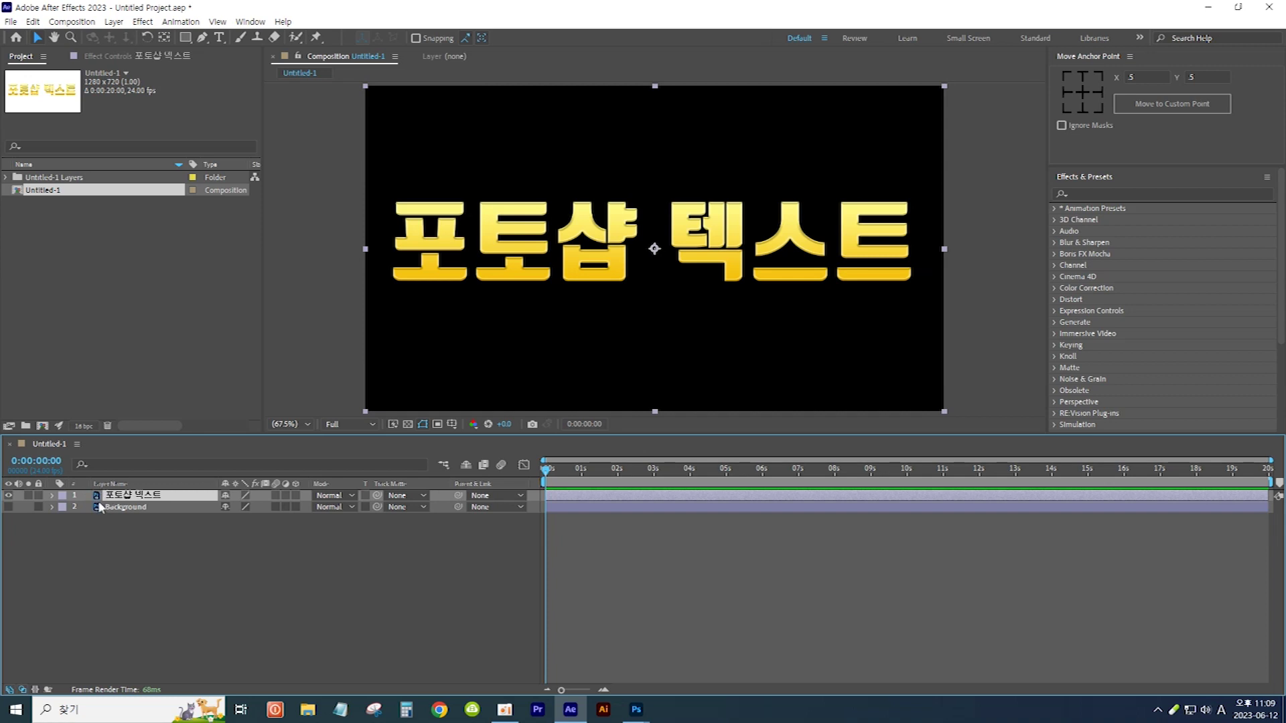
{"action": "right_click", "coordinate": [159, 501]}
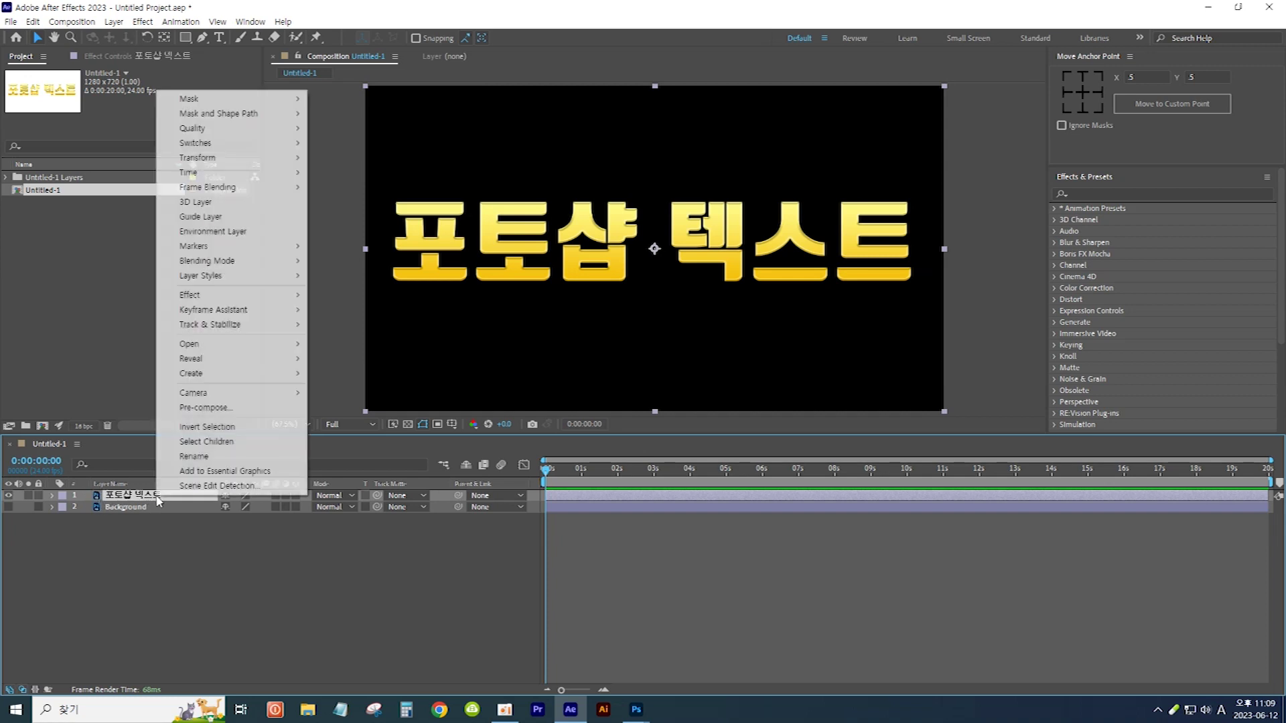
{"action": "mouse_move", "coordinate": [230, 373]}
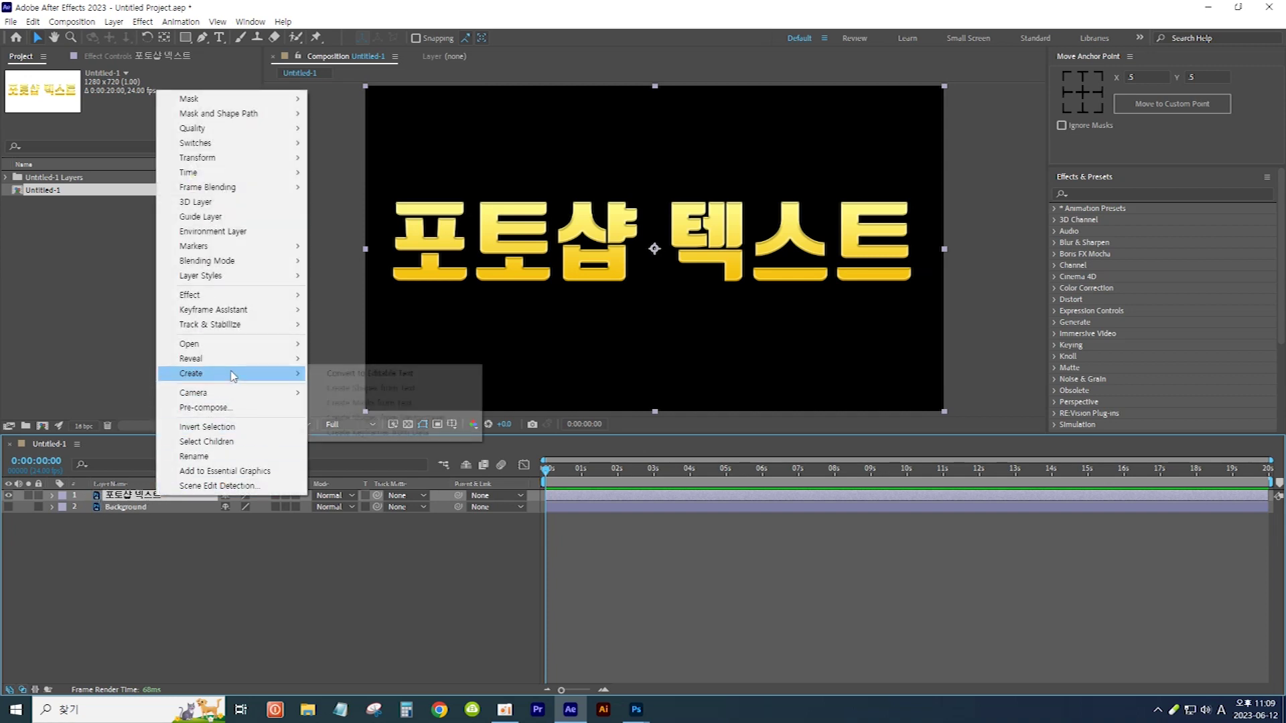
{"action": "left_click", "coordinate": [349, 374]}
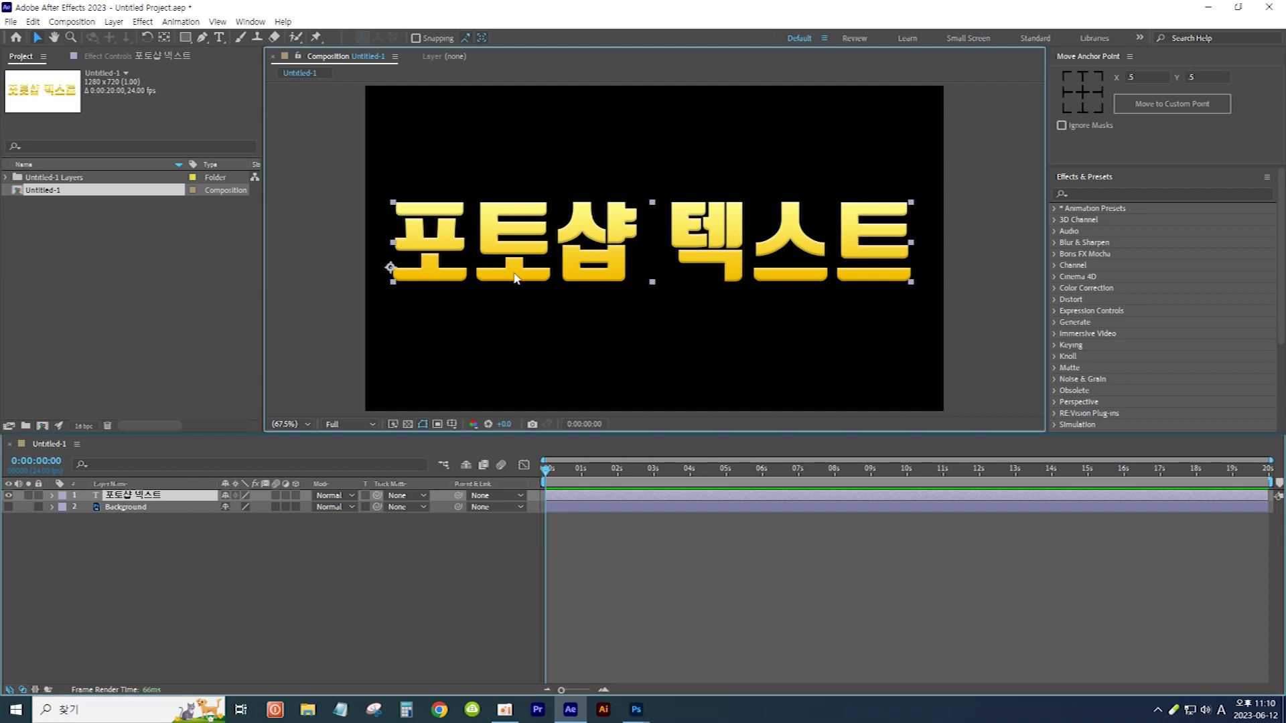
Step: Replace the word 포토샵 with 애펙 in the text so it reads 애펙 텍스트
{"action": "double_click", "coordinate": [638, 248]}
{"action": "left_click_drag", "start_coordinate": [637, 248], "coordinate": [408, 239]}
{"action": "type", "text": "애펙"}
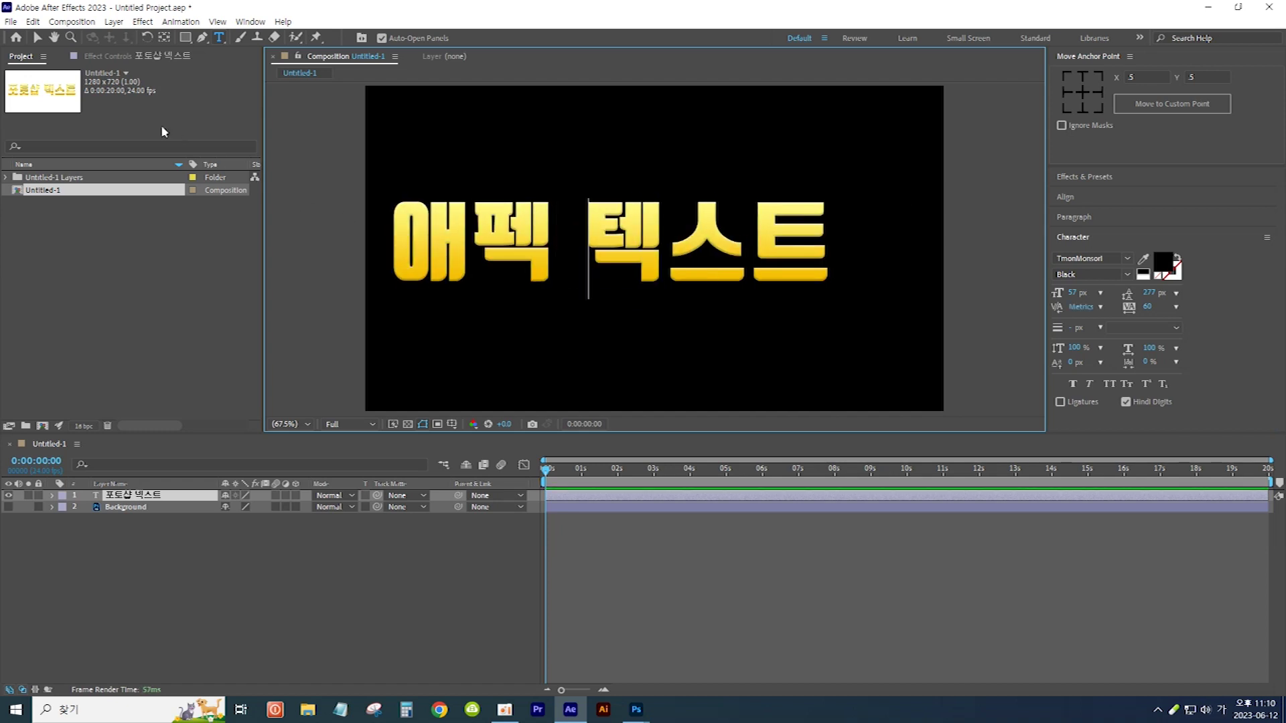
{"action": "left_click", "coordinate": [38, 39]}
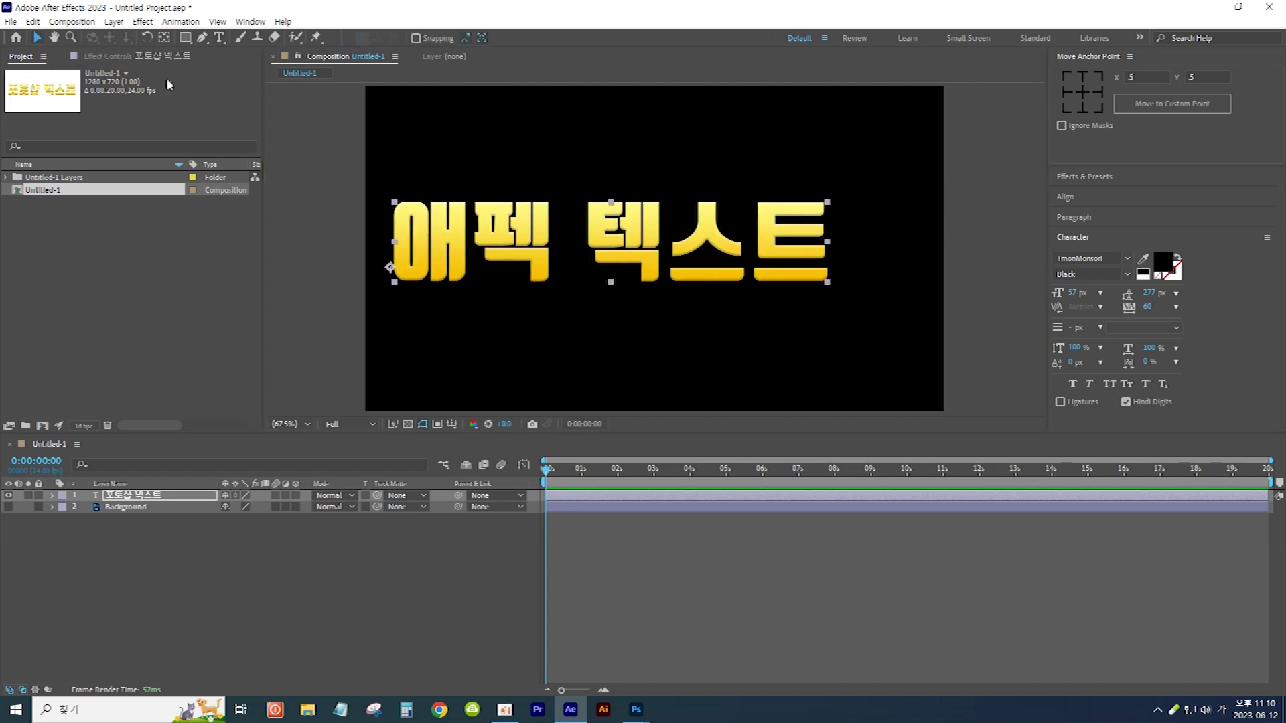
Step: Center the text layer horizontally and vertically in the composition
{"action": "left_click", "coordinate": [1090, 200]}
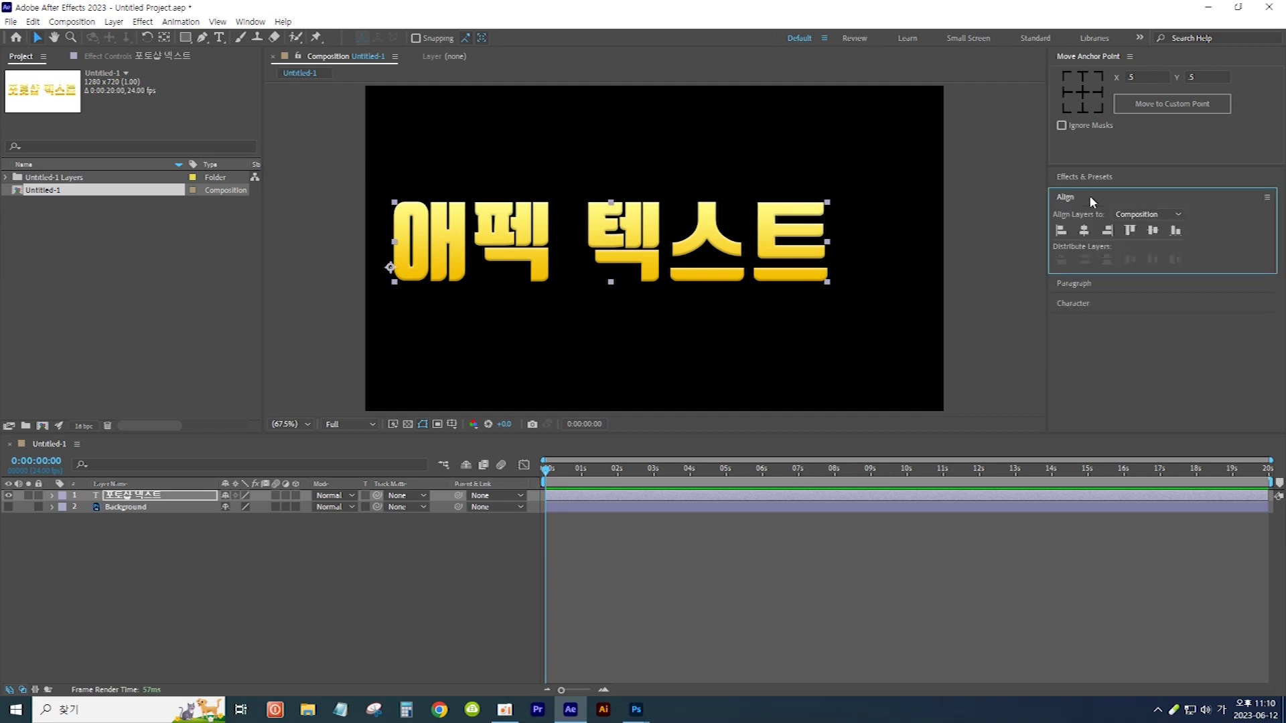
{"action": "left_click", "coordinate": [1085, 231]}
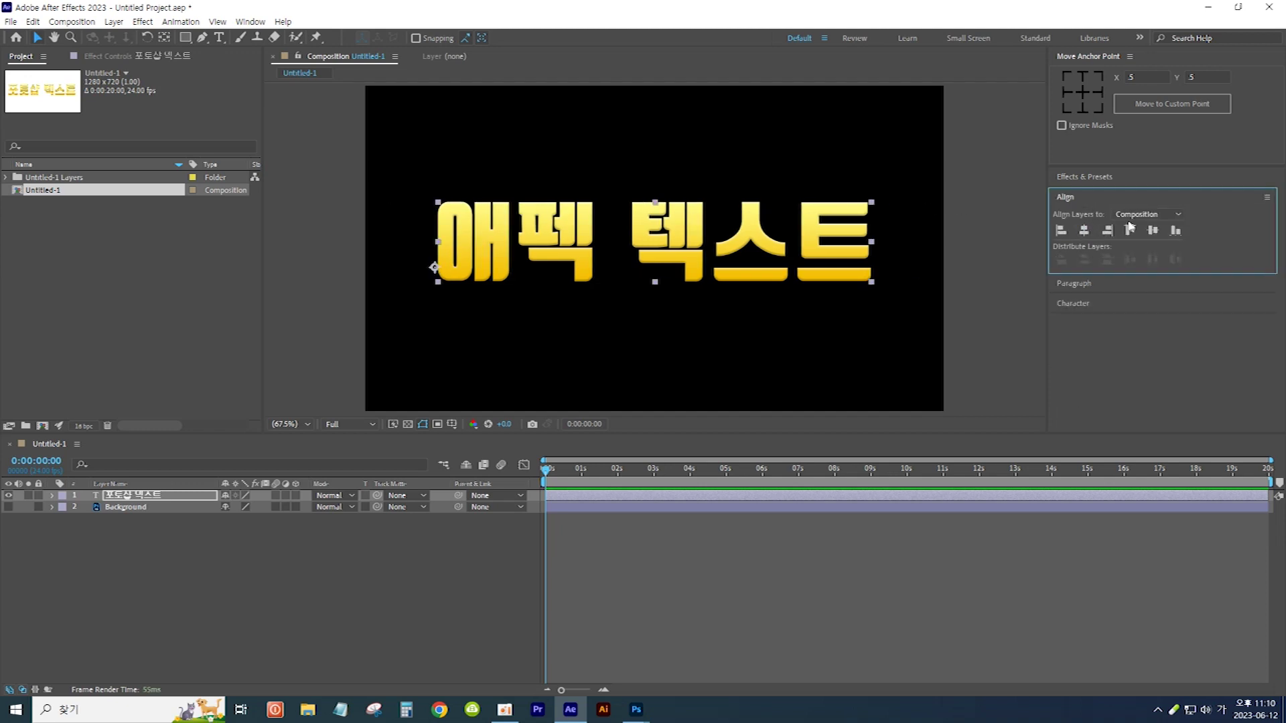
{"action": "left_click", "coordinate": [1152, 231]}
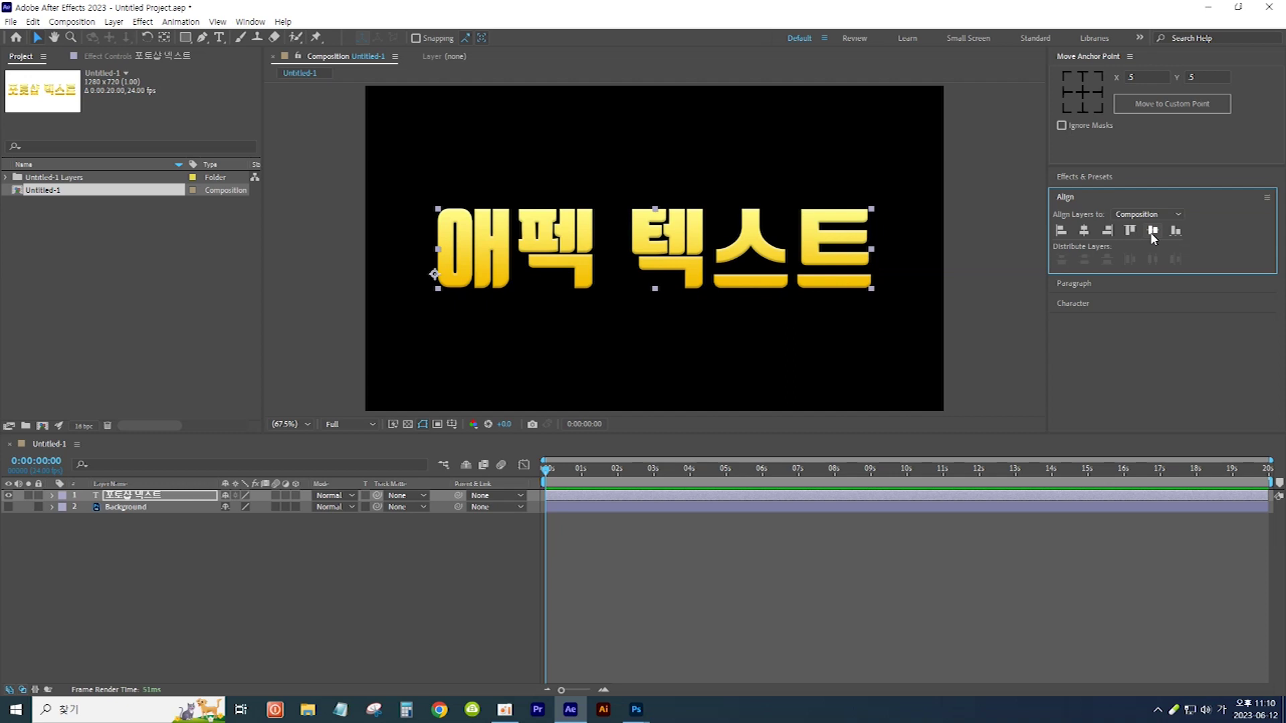
Step: Review the text layer's character settings, including the font size
{"action": "left_click", "coordinate": [1085, 304]}
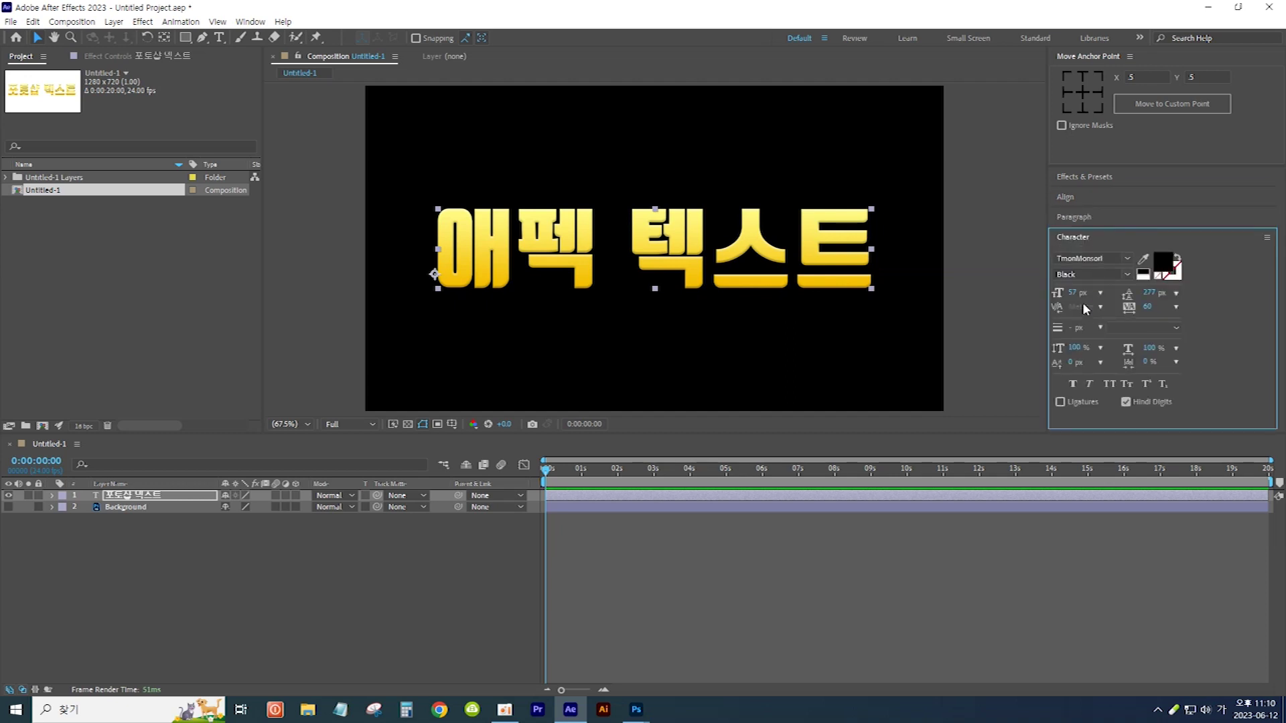
{"action": "mouse_move", "coordinate": [1073, 295]}
{"action": "left_mouse_down"}
{"action": "mouse_move", "coordinate": [1095, 294]}
{"action": "mouse_move", "coordinate": [1068, 293]}
{"action": "left_mouse_up"}
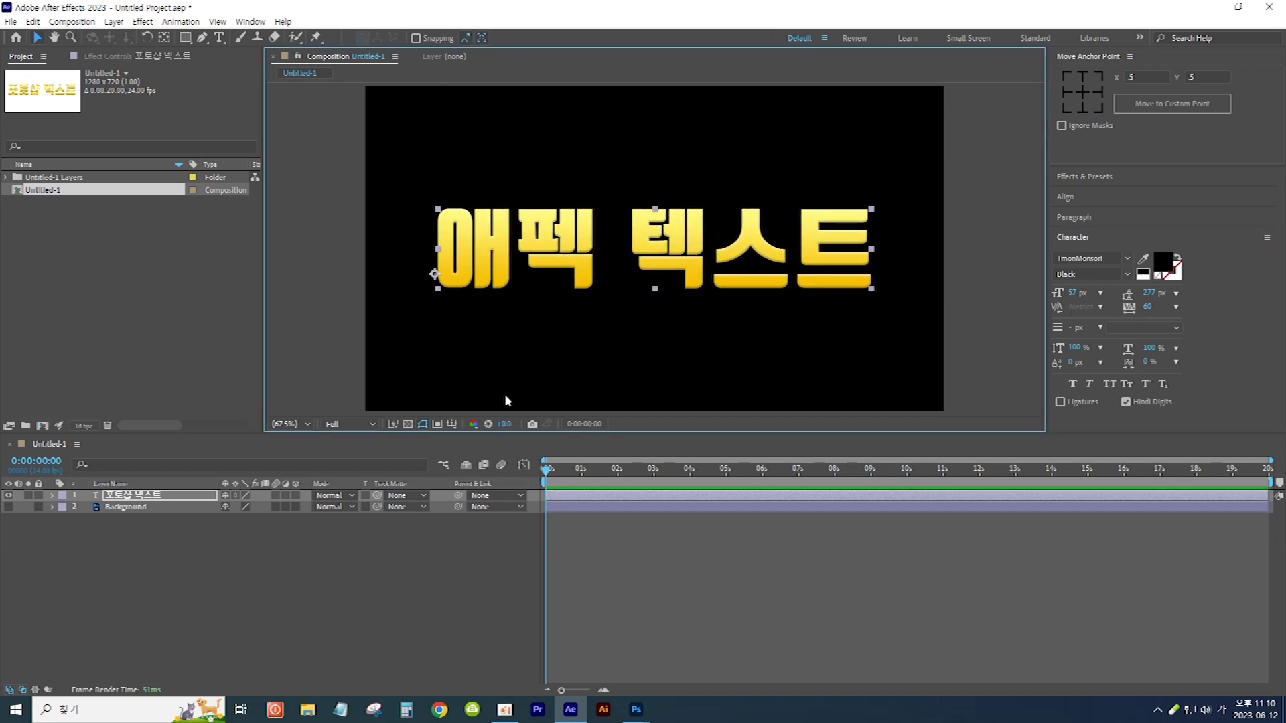
Step: Expand the text layer's layer styles to show the Bevel and Emboss properties
{"action": "left_click", "coordinate": [54, 499]}
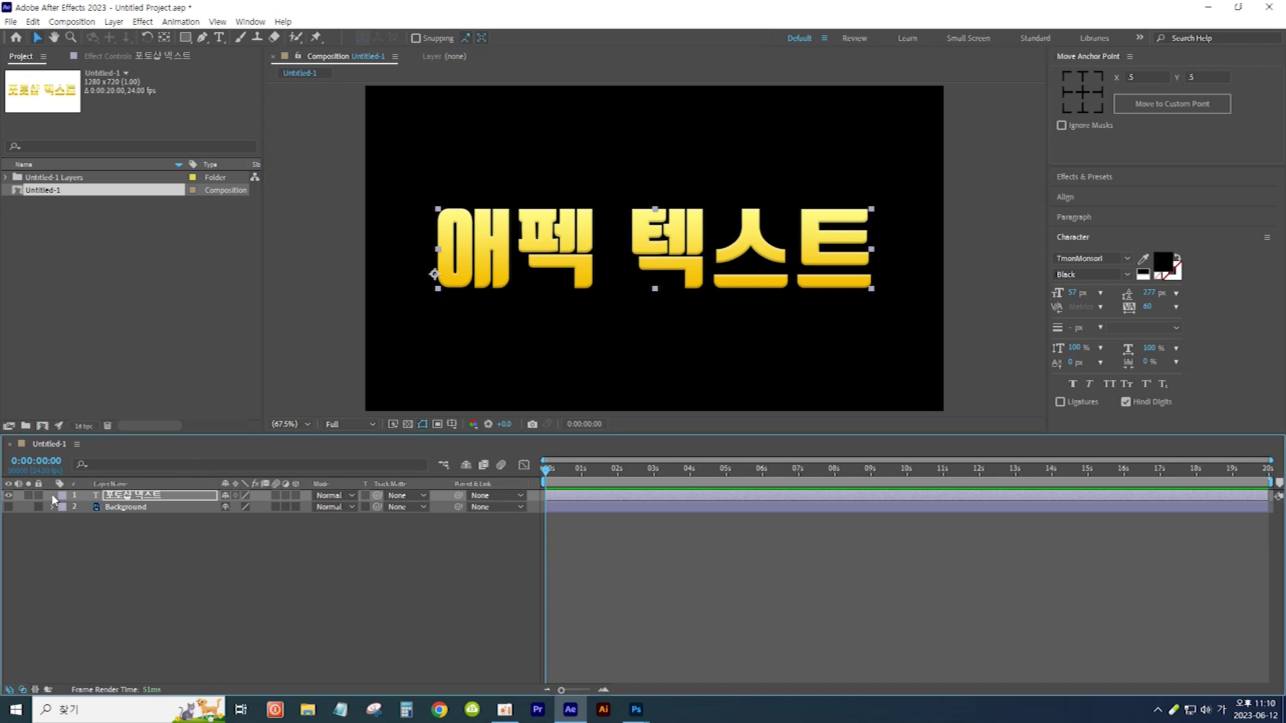
{"action": "left_click", "coordinate": [53, 497]}
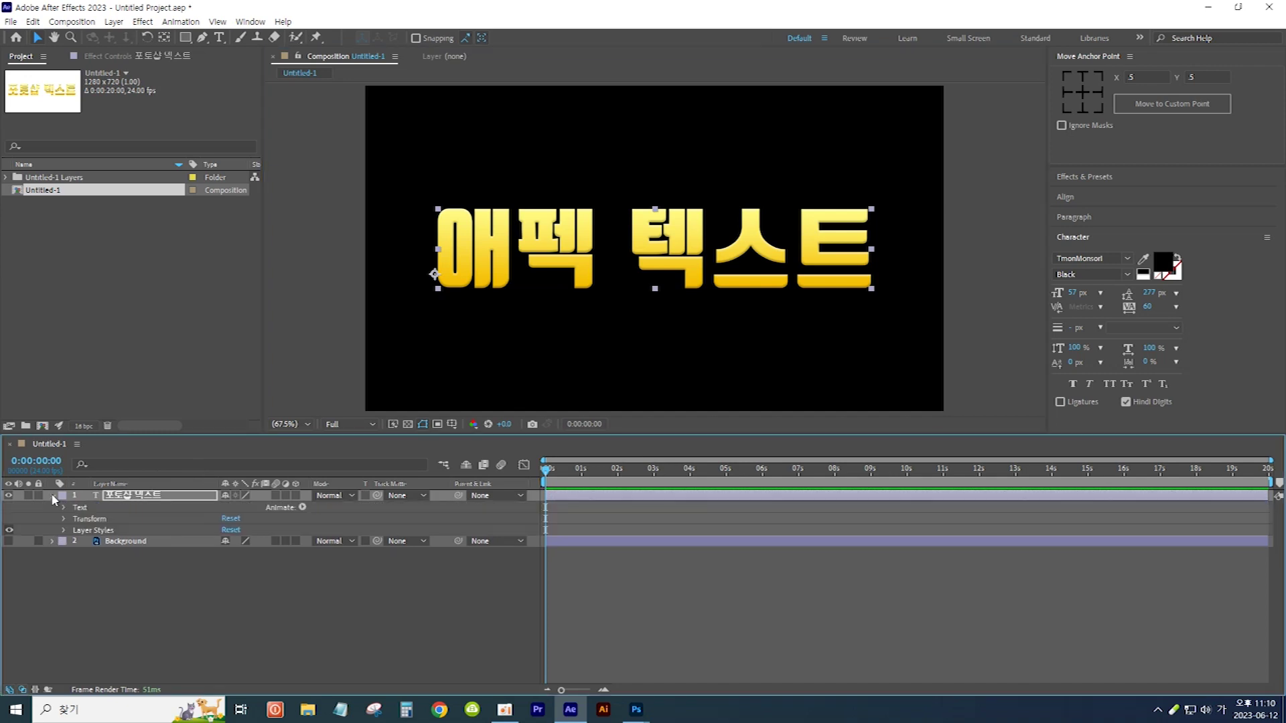
{"action": "left_click", "coordinate": [63, 531]}
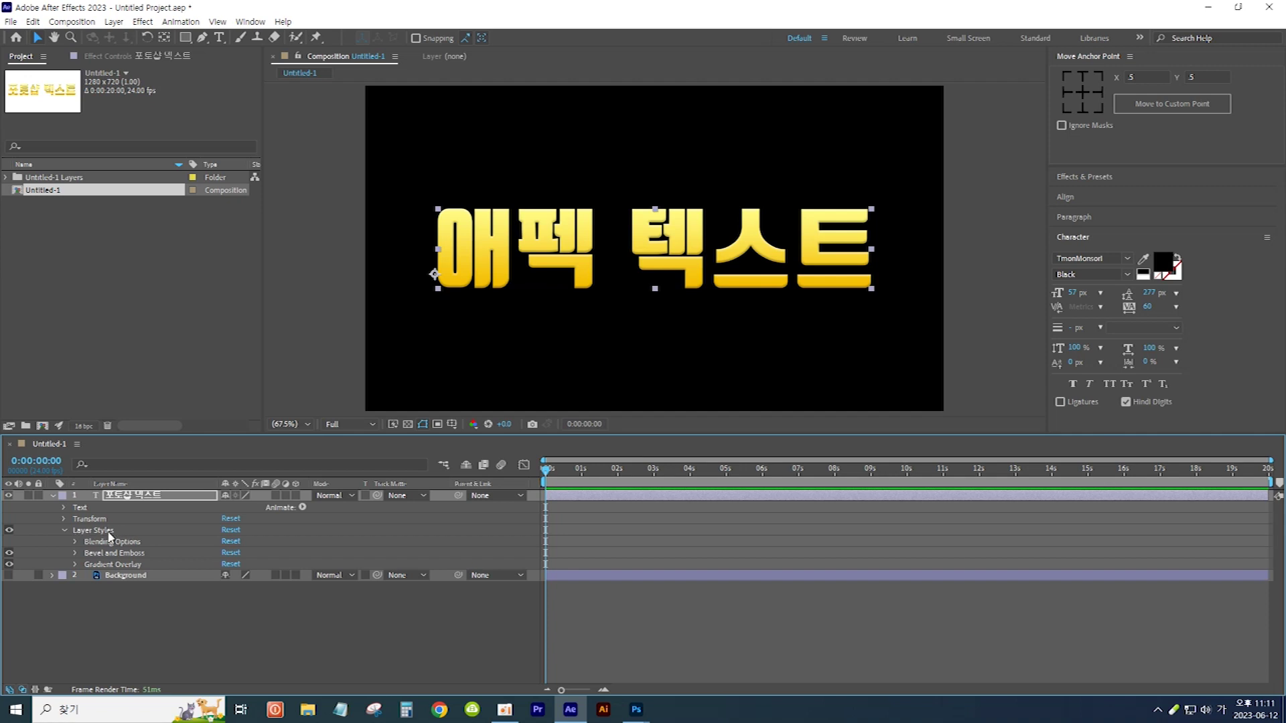
{"action": "left_click", "coordinate": [75, 553]}
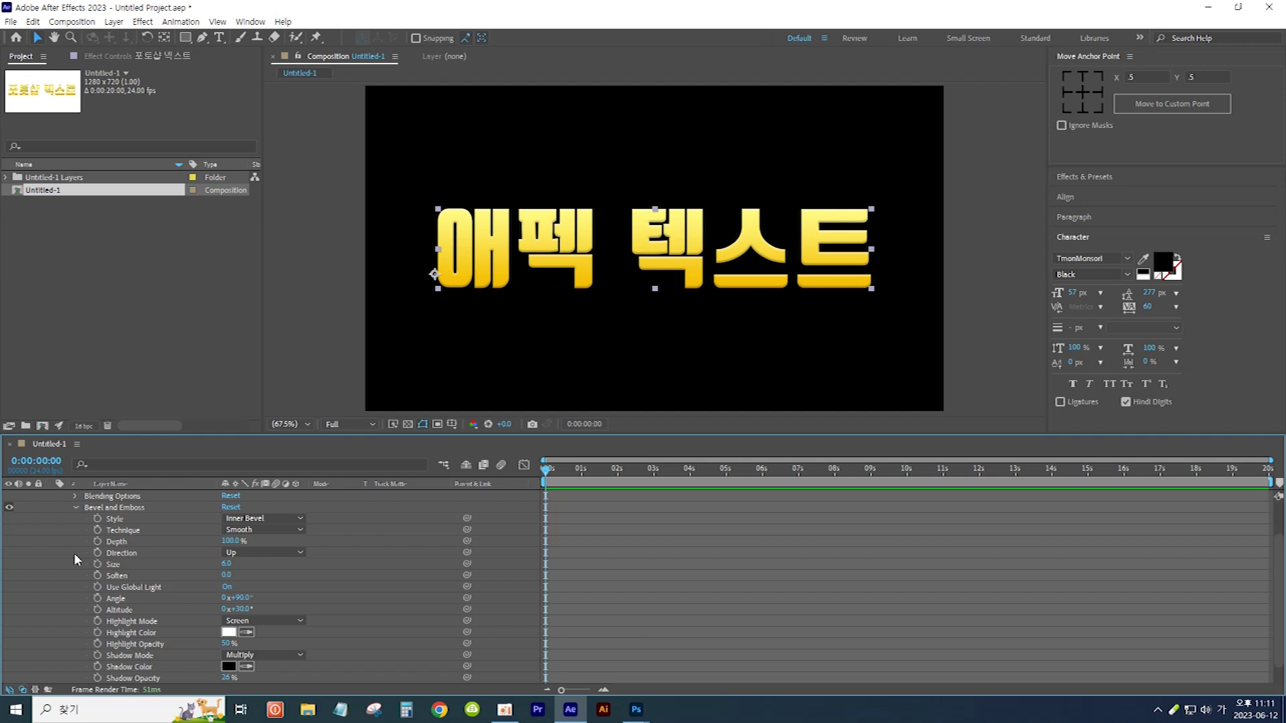
Step: Set the text's Bevel and Emboss size to 29 and its technique to Chisel Hard
{"action": "left_click_drag", "start_coordinate": [227, 564], "coordinate": [244, 566]}
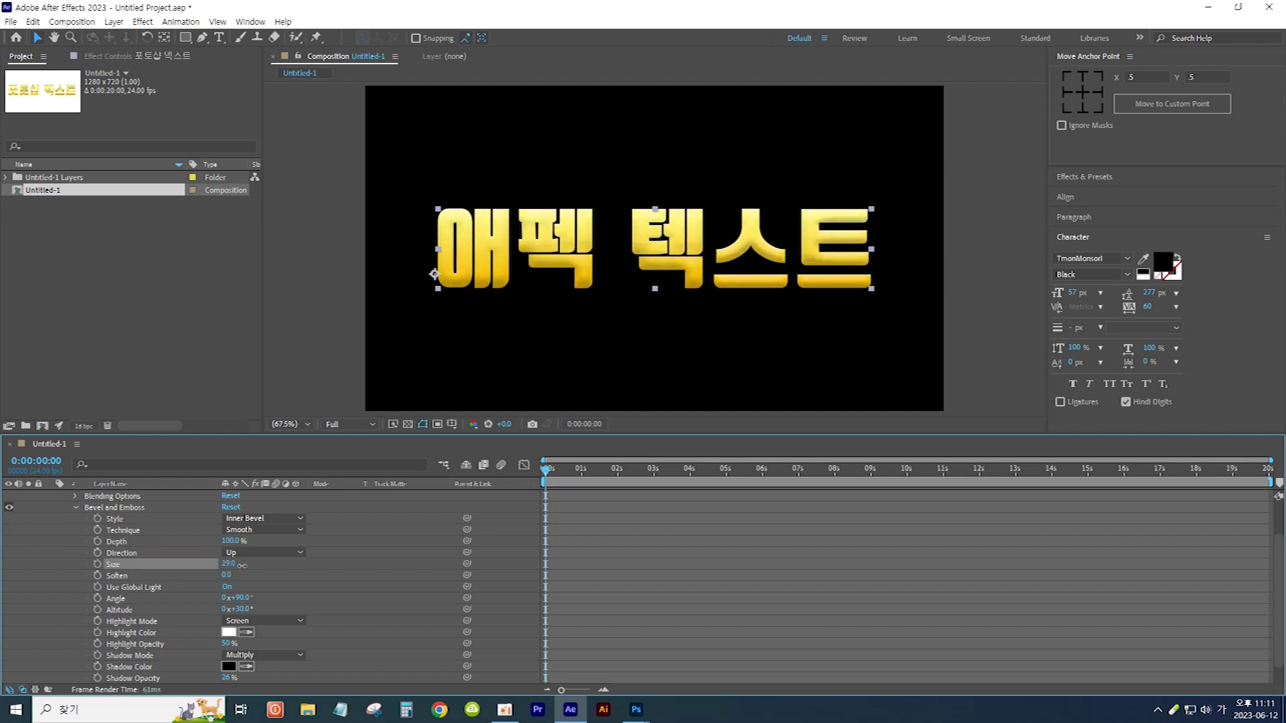
{"action": "left_click", "coordinate": [258, 530]}
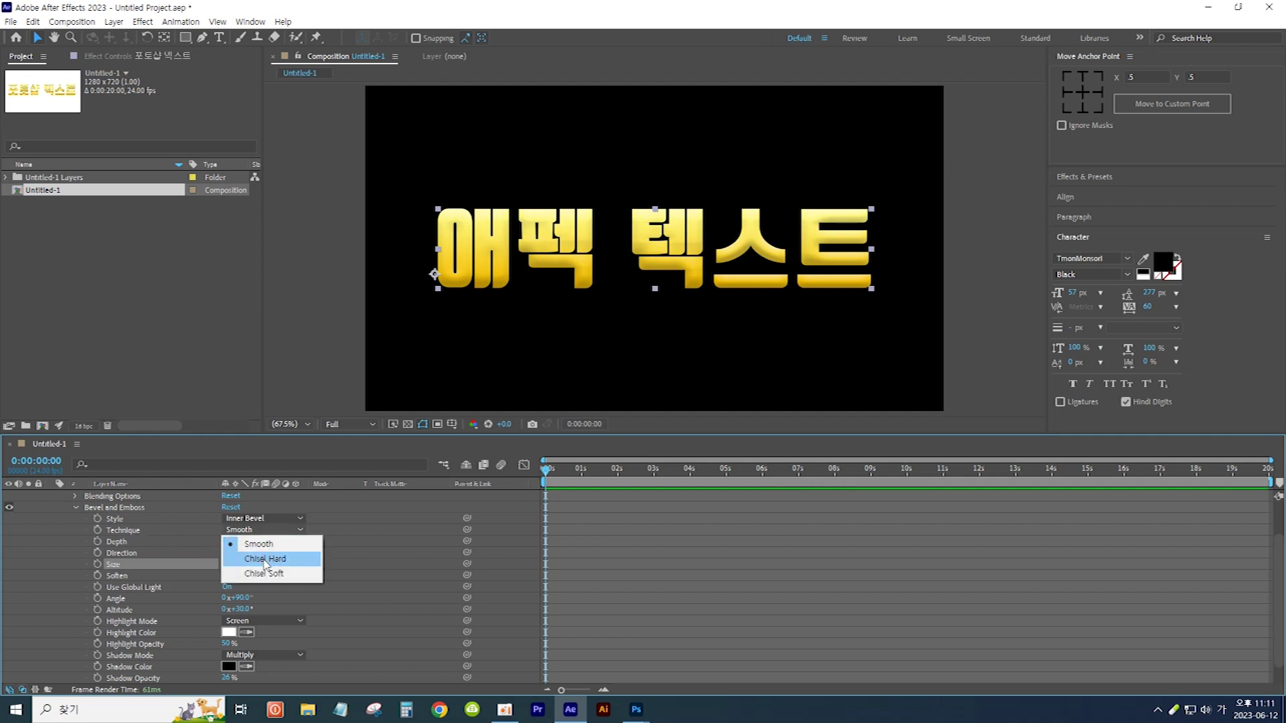
{"action": "left_click", "coordinate": [265, 561]}
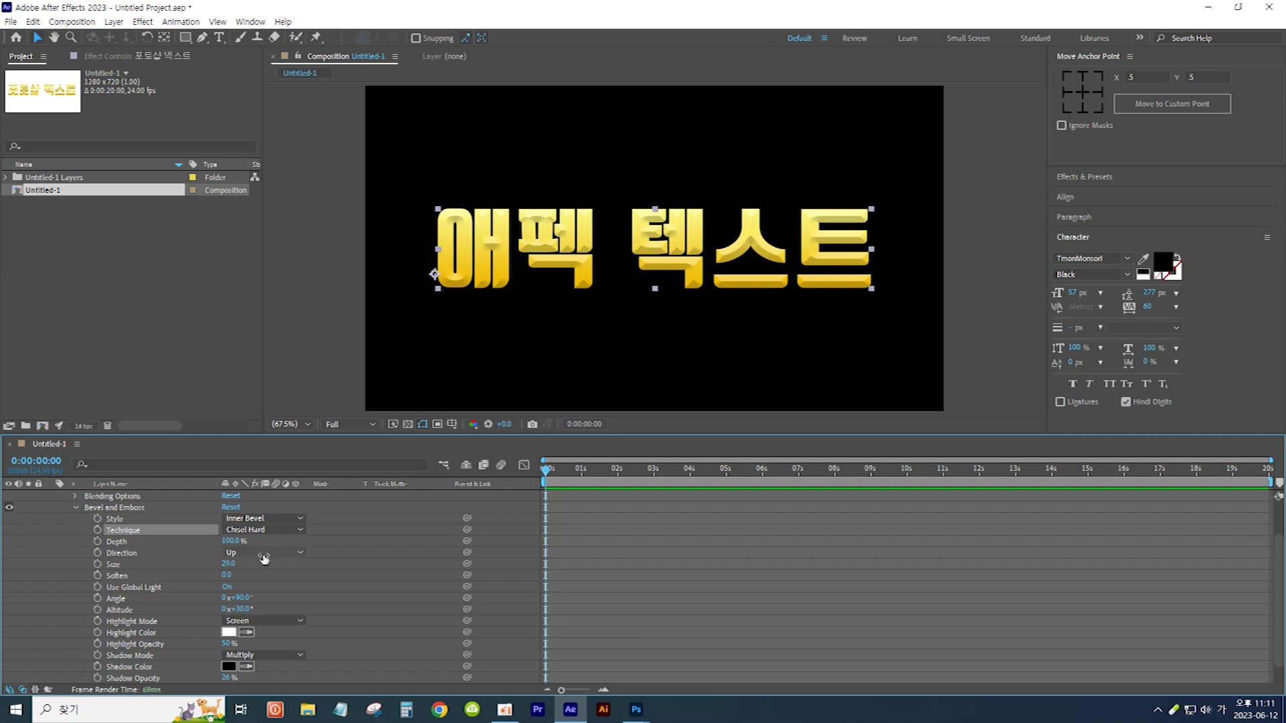
Step: Add a Stroke layer style to the text, color it white and set its size to about 8.7
{"action": "left_click", "coordinate": [113, 22]}
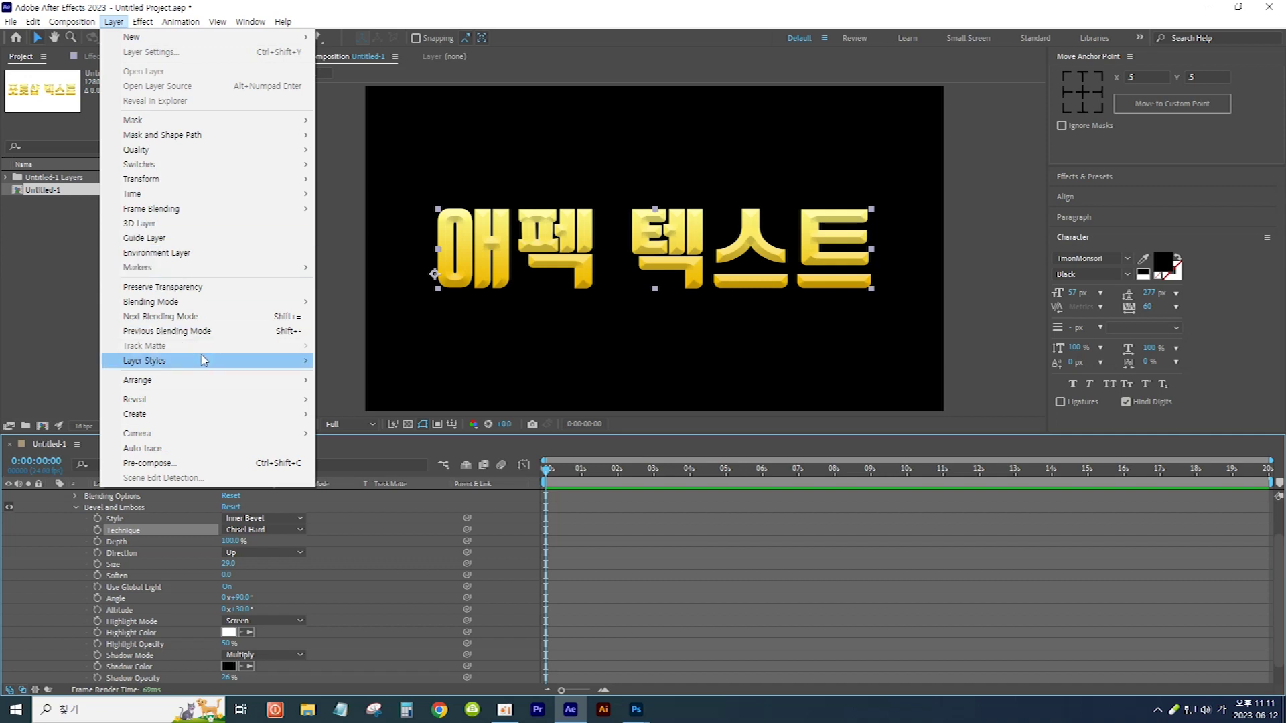
{"action": "mouse_move", "coordinate": [205, 361]}
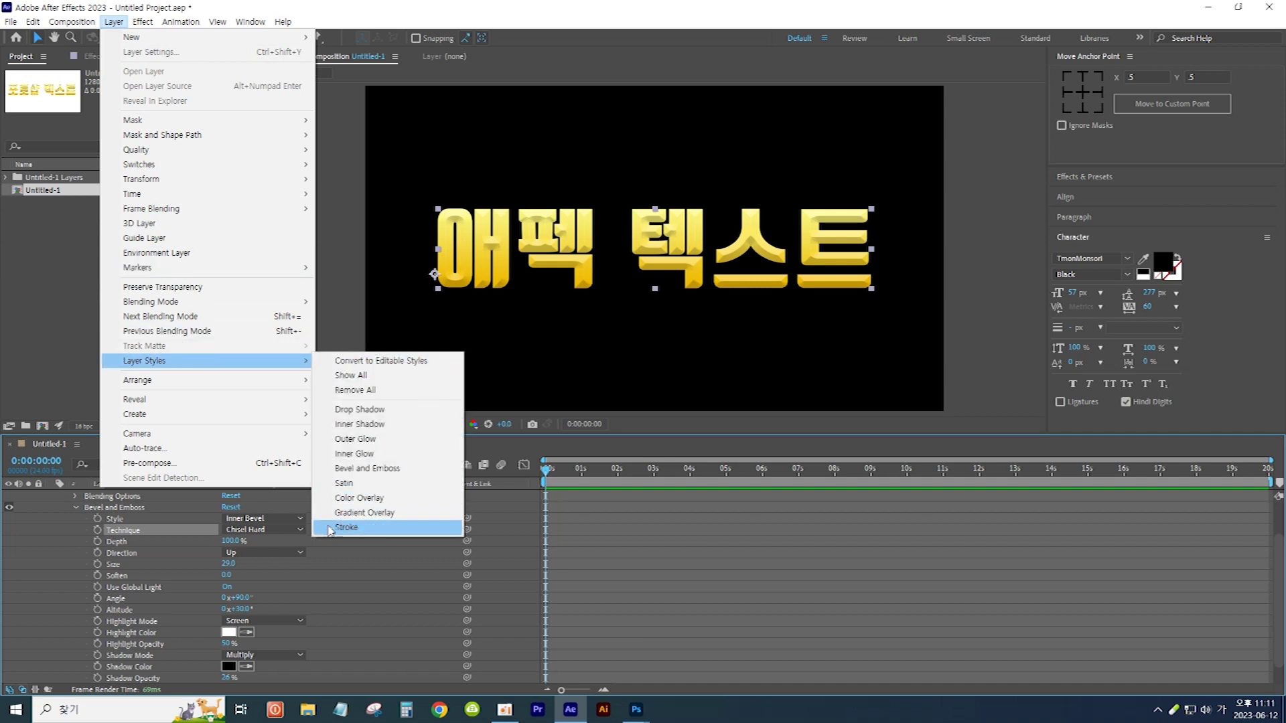
{"action": "left_click", "coordinate": [381, 531]}
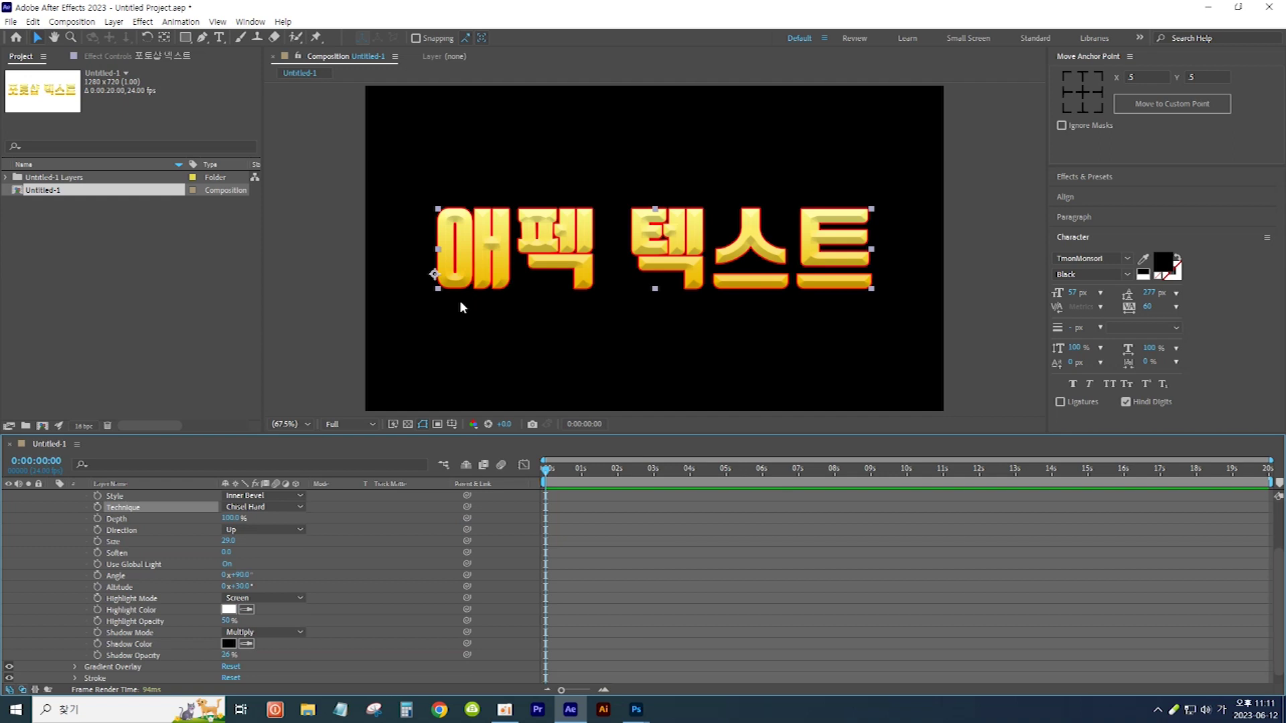
{"action": "left_click", "coordinate": [75, 679]}
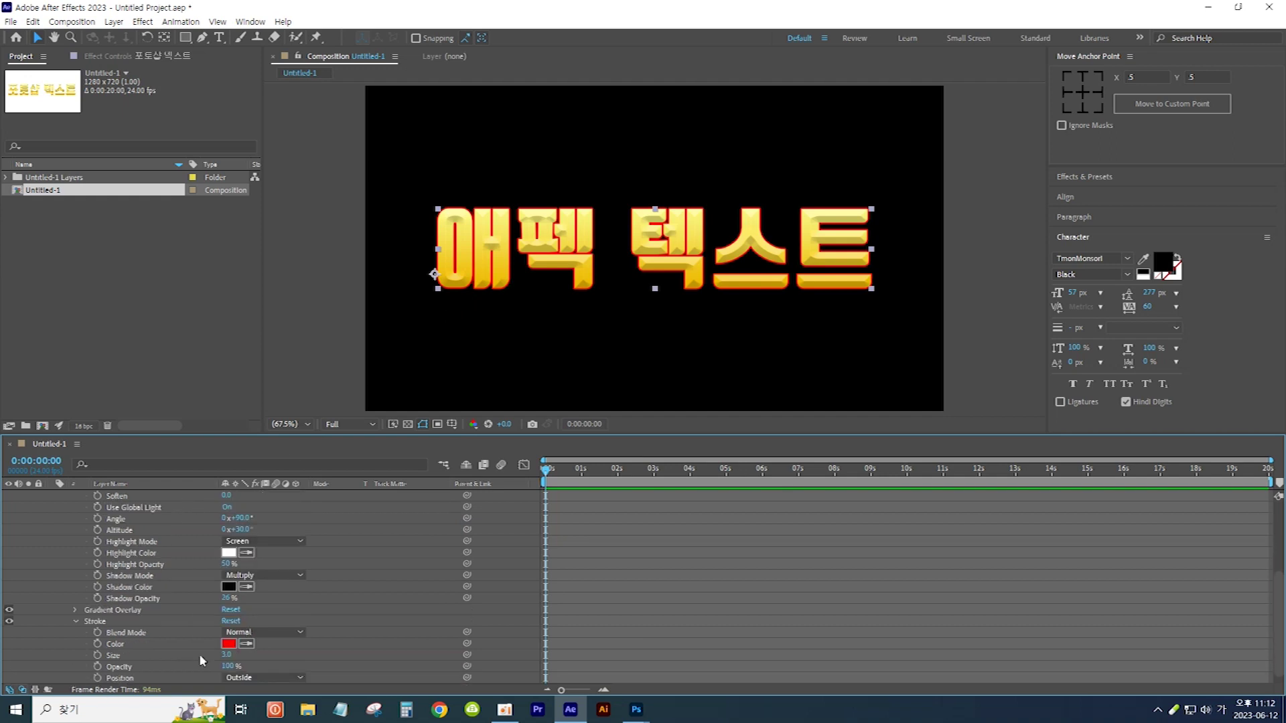
{"action": "left_click", "coordinate": [228, 643]}
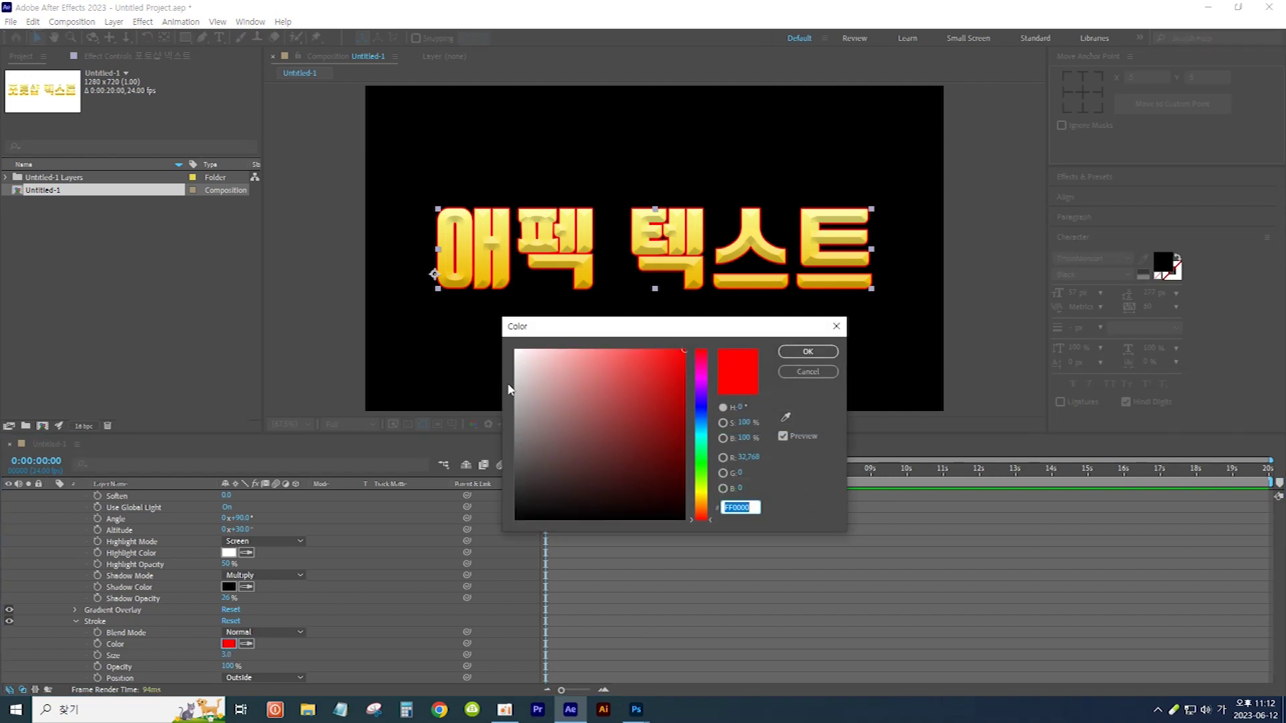
{"action": "left_click", "coordinate": [516, 349]}
{"action": "left_click", "coordinate": [806, 353]}
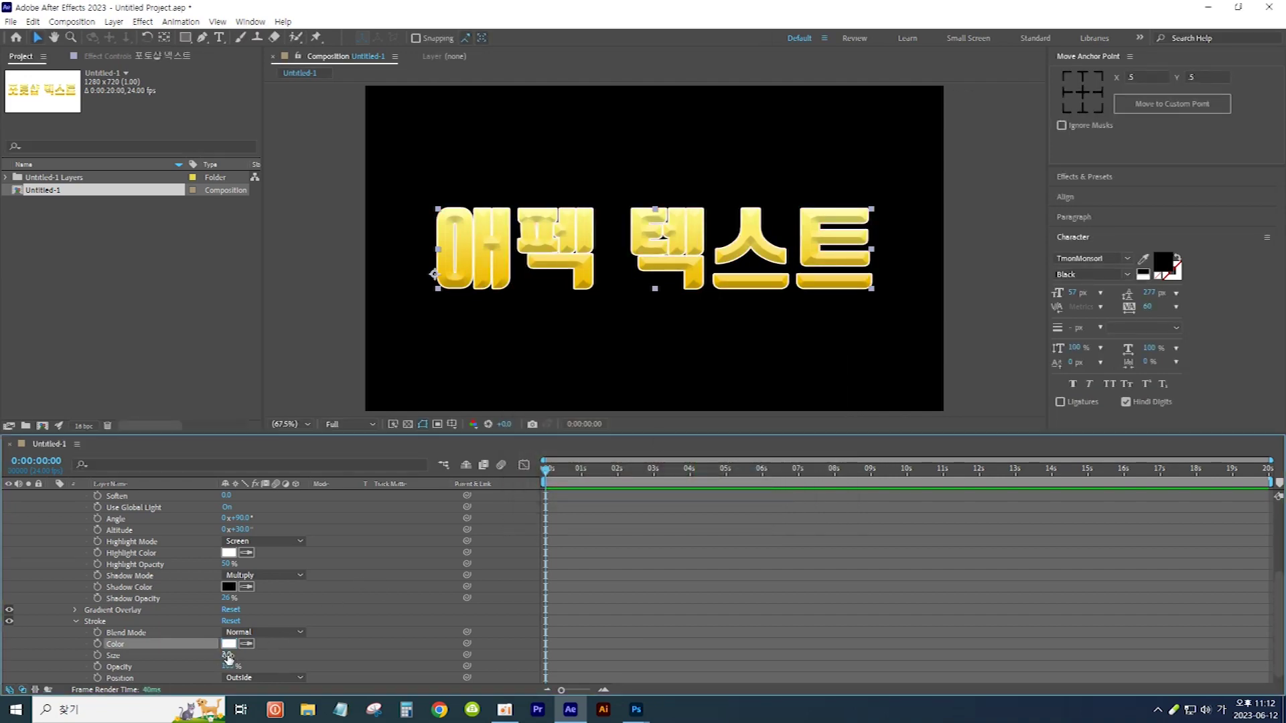
{"action": "left_click_drag", "start_coordinate": [228, 657], "coordinate": [266, 656]}
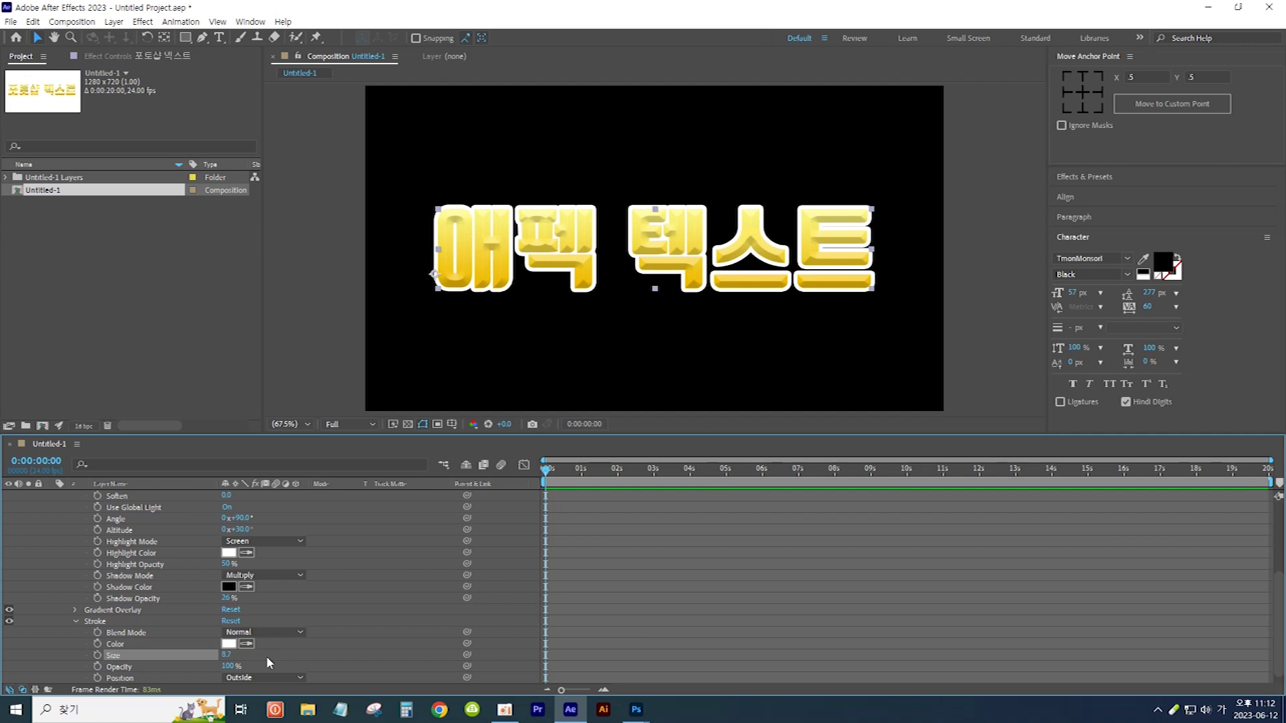
Step: Delete the Stroke layer style from the text layer
{"action": "left_click", "coordinate": [106, 622]}
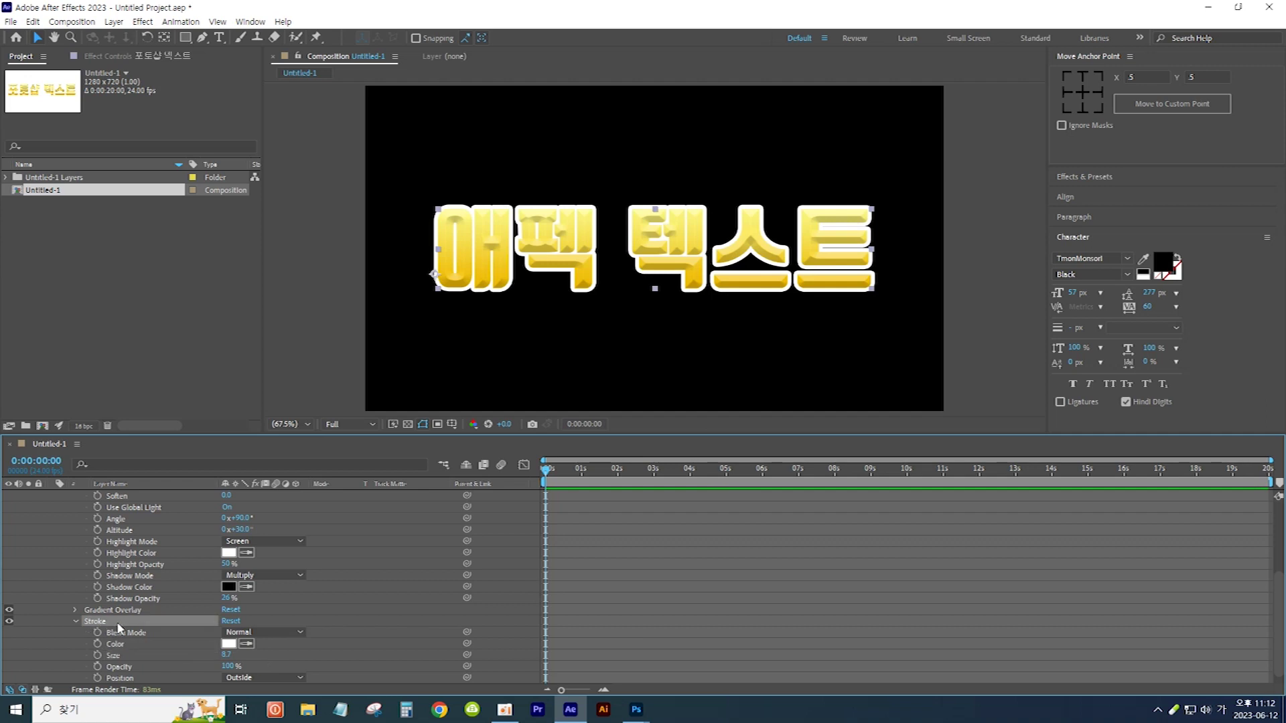
{"action": "key", "text": "Delete"}
Step: Duplicate the text layer with its Bevel and Emboss and Gradient Overlay styles
{"action": "key", "text": "ctrl+5"}
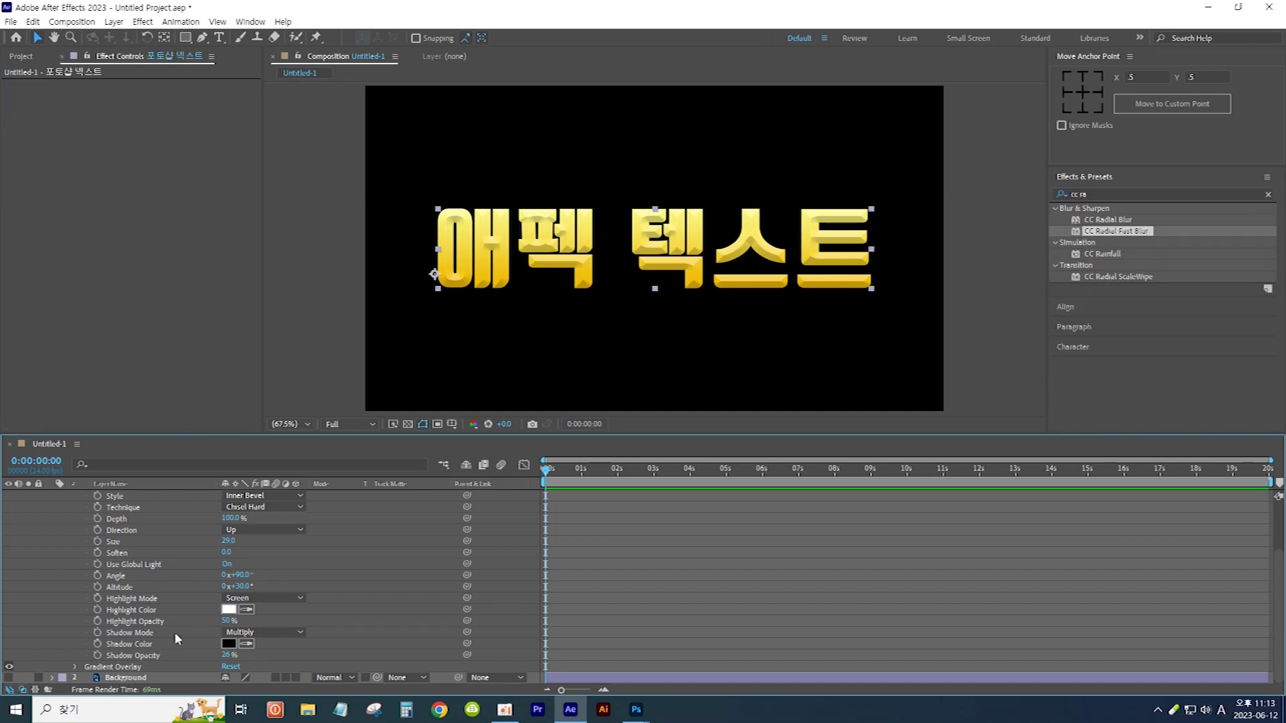
{"action": "scroll", "coordinate": [174, 641], "scroll_direction": "up", "scroll_amount": 3}
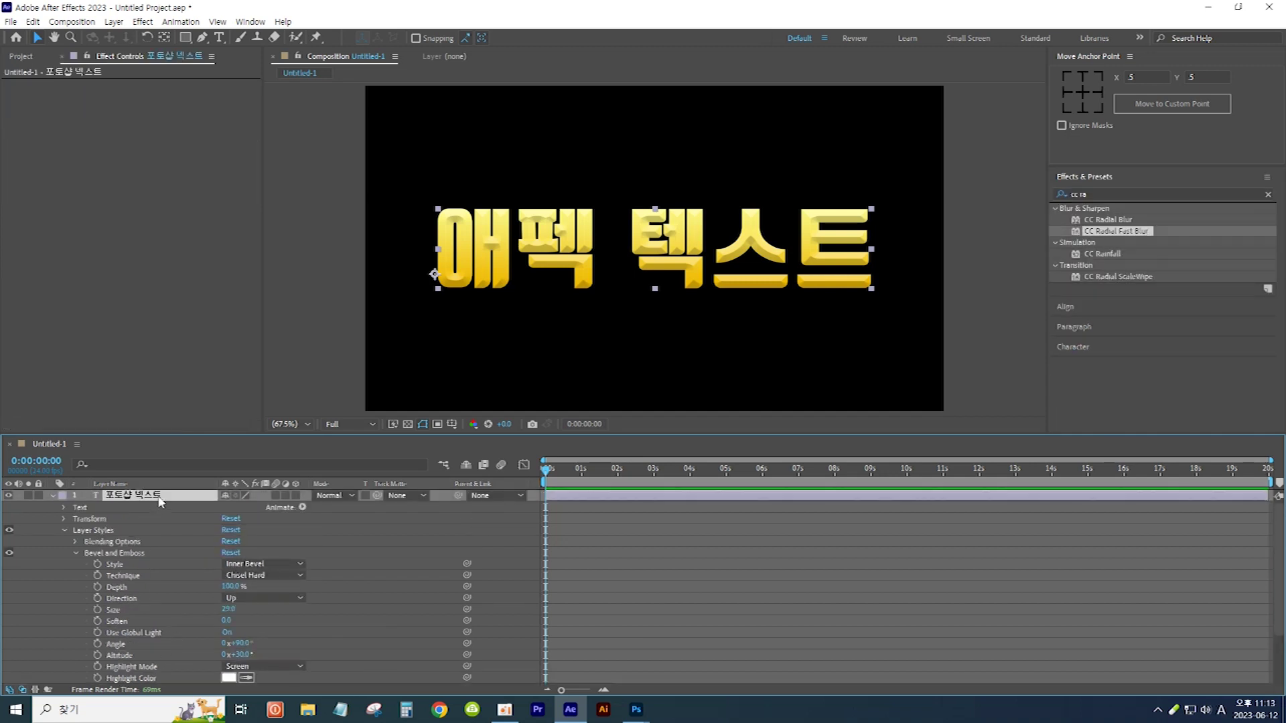
{"action": "key", "text": "ctrl+d"}
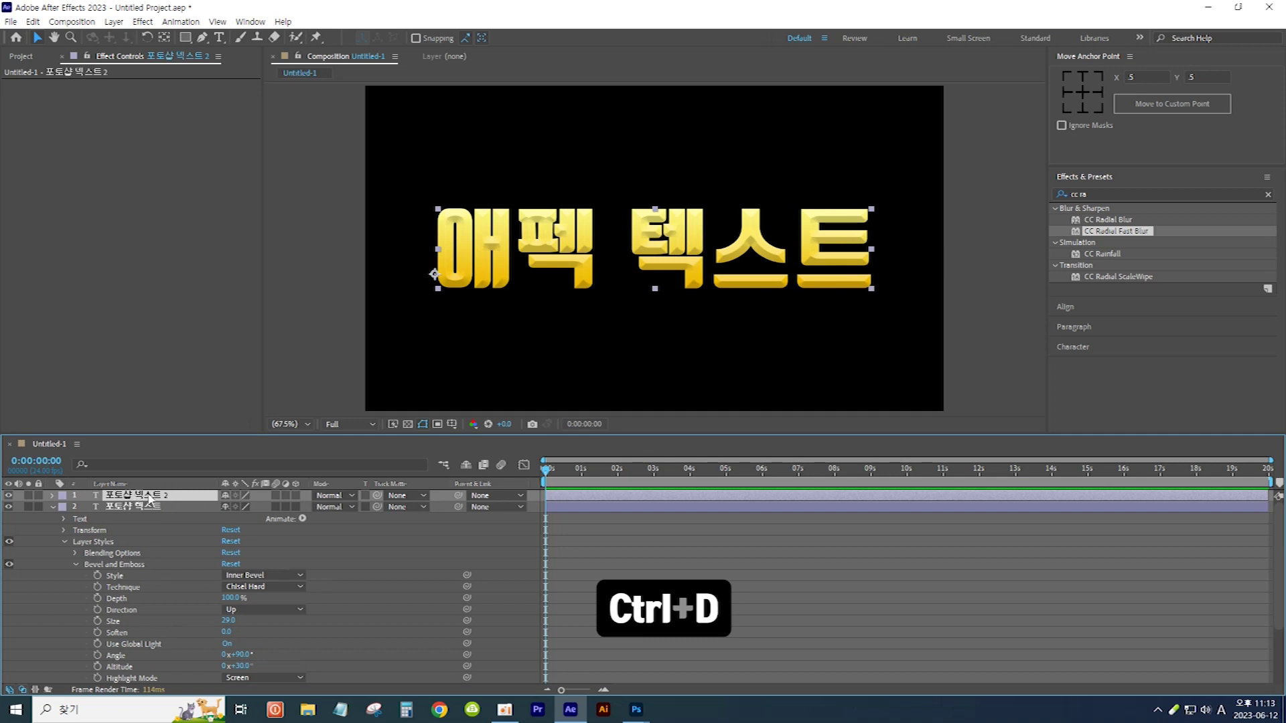
Step: Apply the CC Radial Fast Blur effect to the lower text layer and set its Amount to 80
{"action": "left_click", "coordinate": [146, 507]}
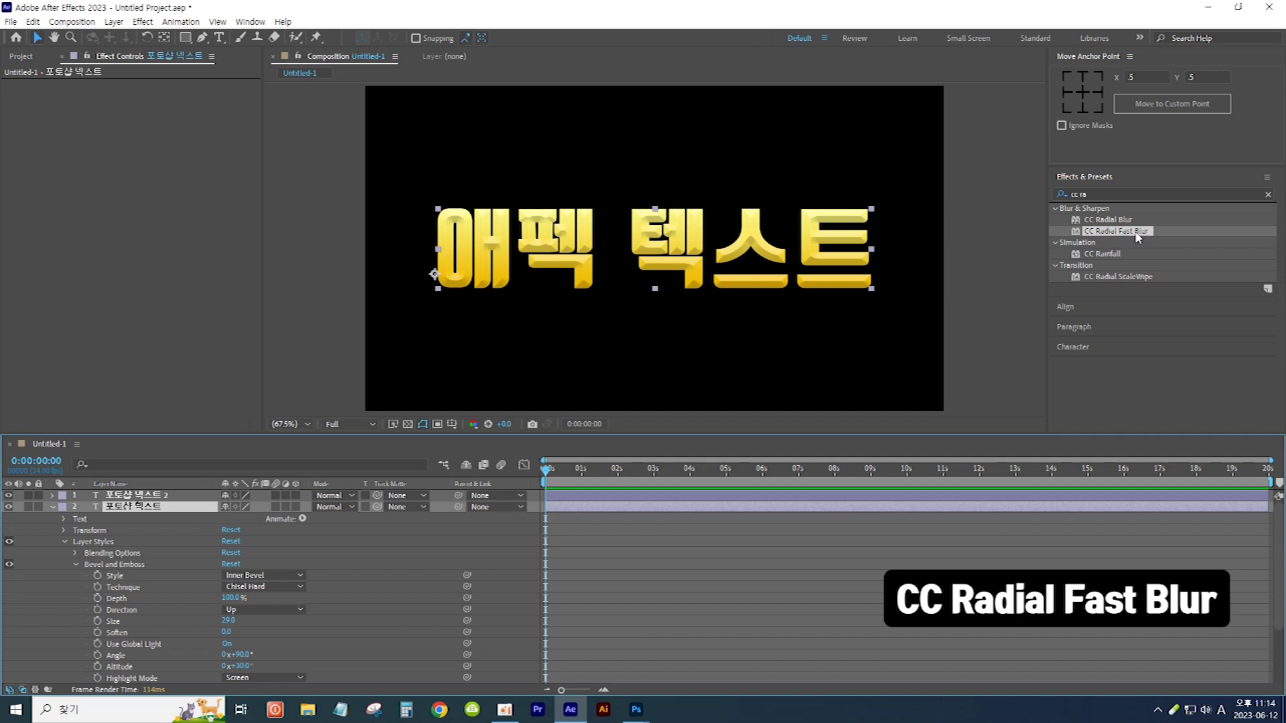
{"action": "left_click_drag", "start_coordinate": [1055, 241], "coordinate": [195, 506]}
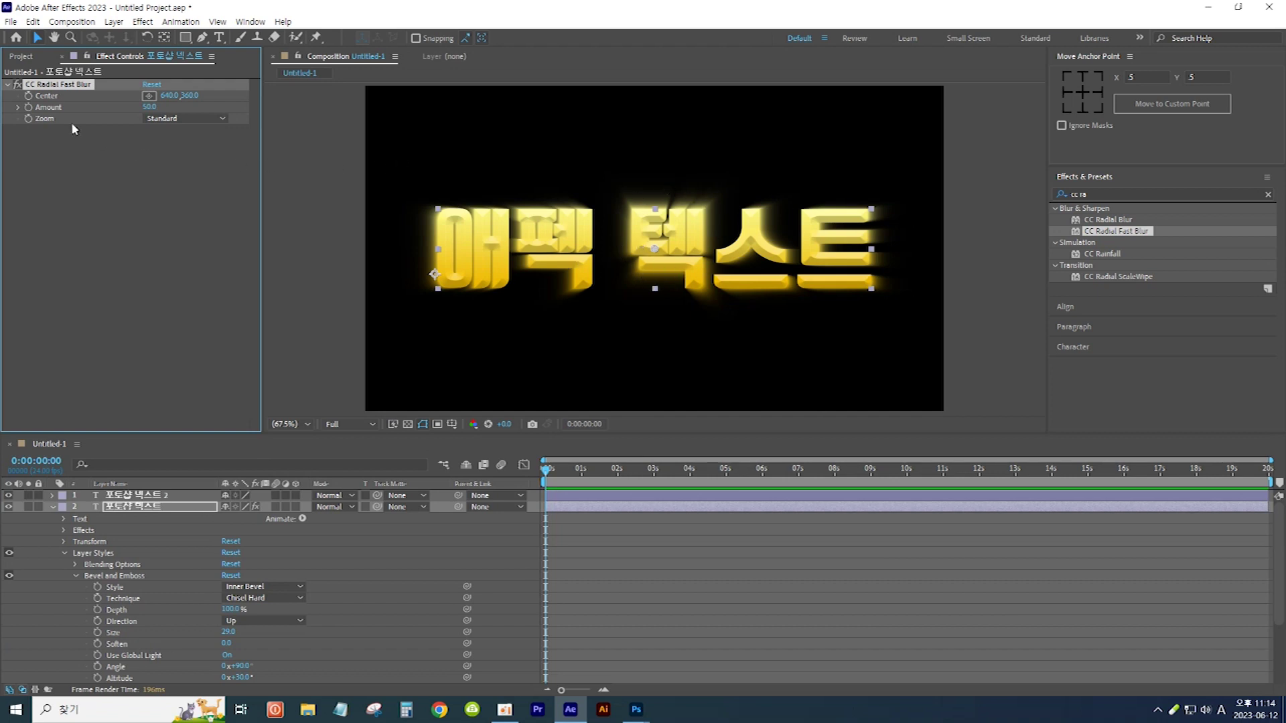
{"action": "left_click", "coordinate": [148, 107]}
{"action": "type", "text": "80"}
{"action": "key", "text": "Return"}
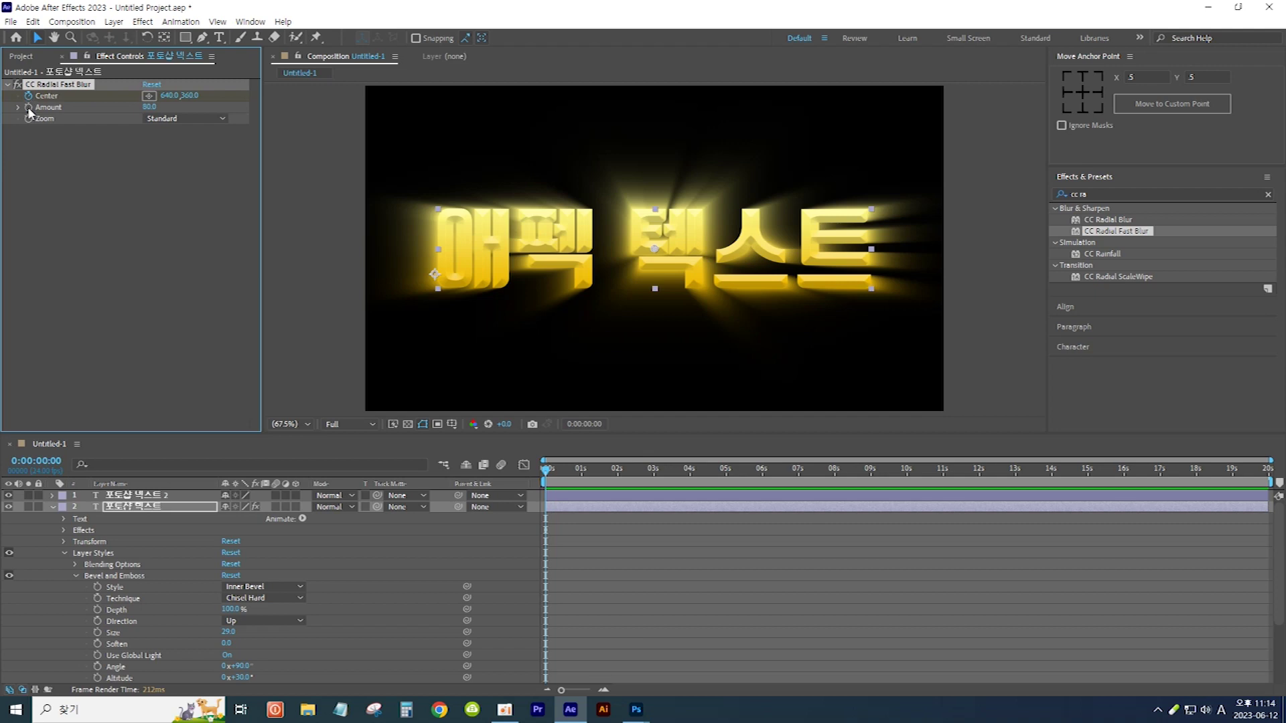
Step: Start keyframing the blur's Center and Amount at 0:00:00:00, and shift Center horizontally to about 84, 360 at 0:00:00:10
{"action": "key", "text": "shift+Page_Down"}
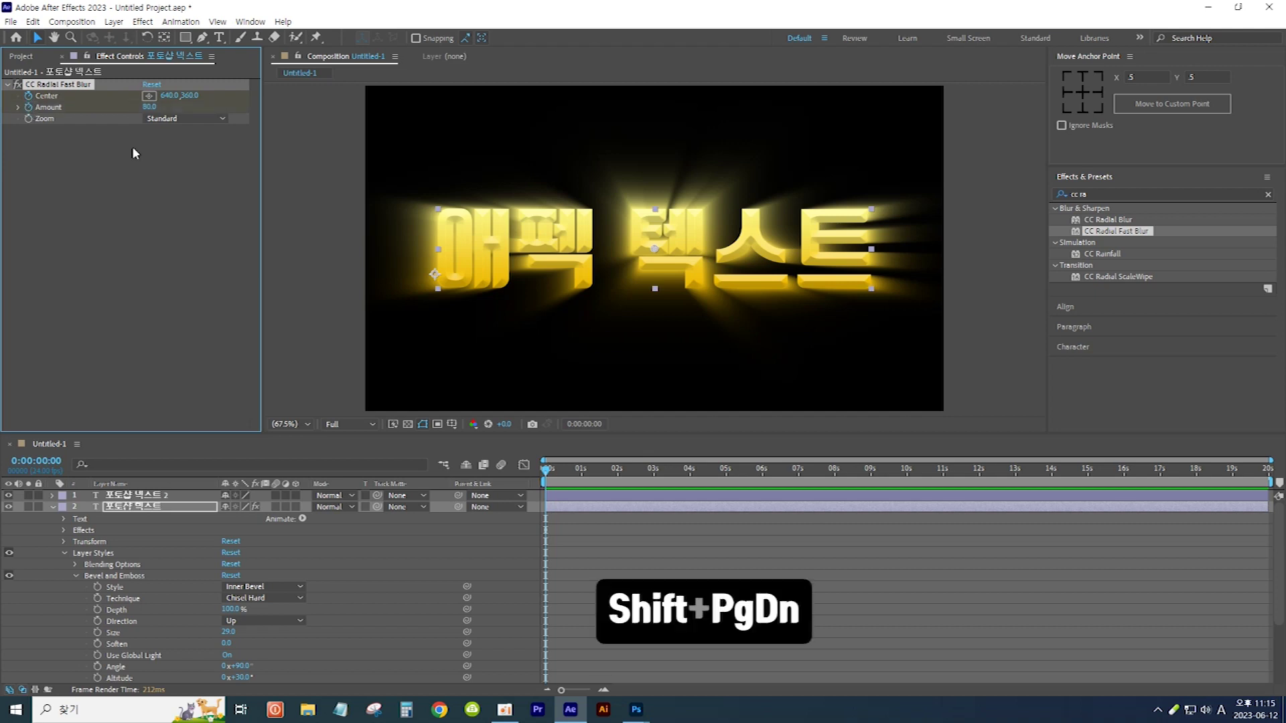
{"action": "key", "text": "shift+Page_Down"}
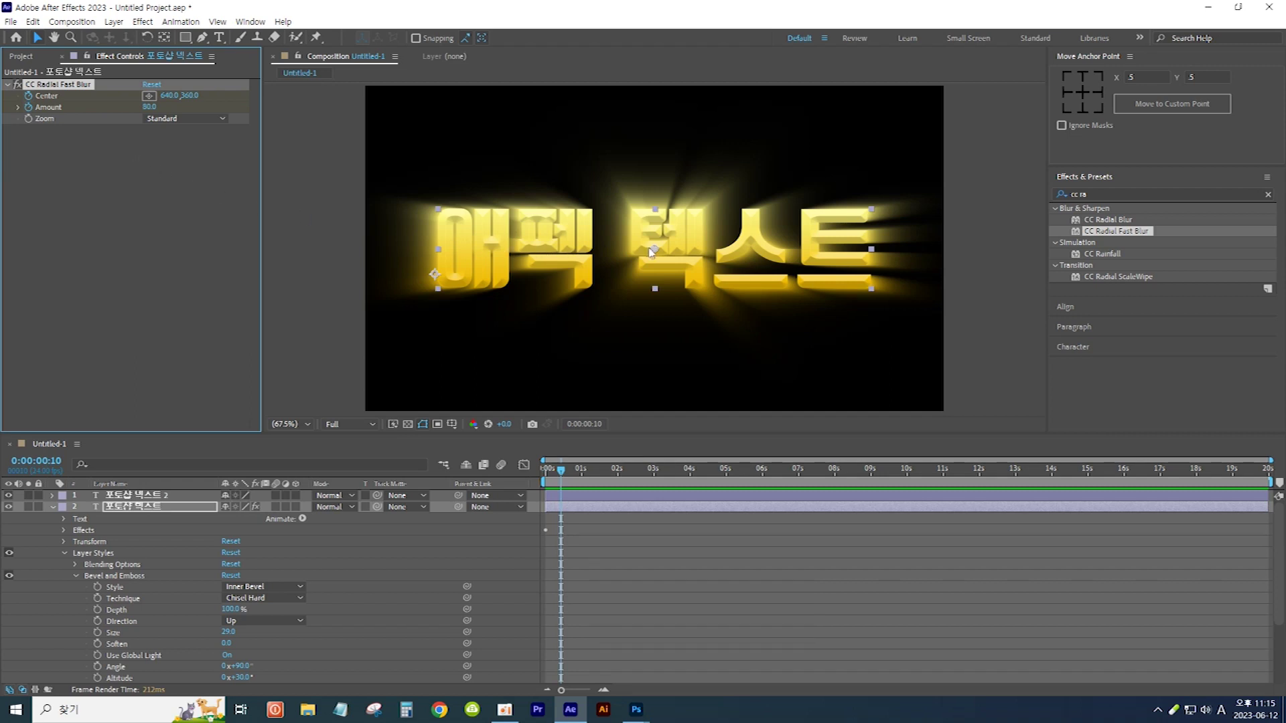
{"action": "left_click_drag", "start_coordinate": [655, 251], "coordinate": [403, 252]}
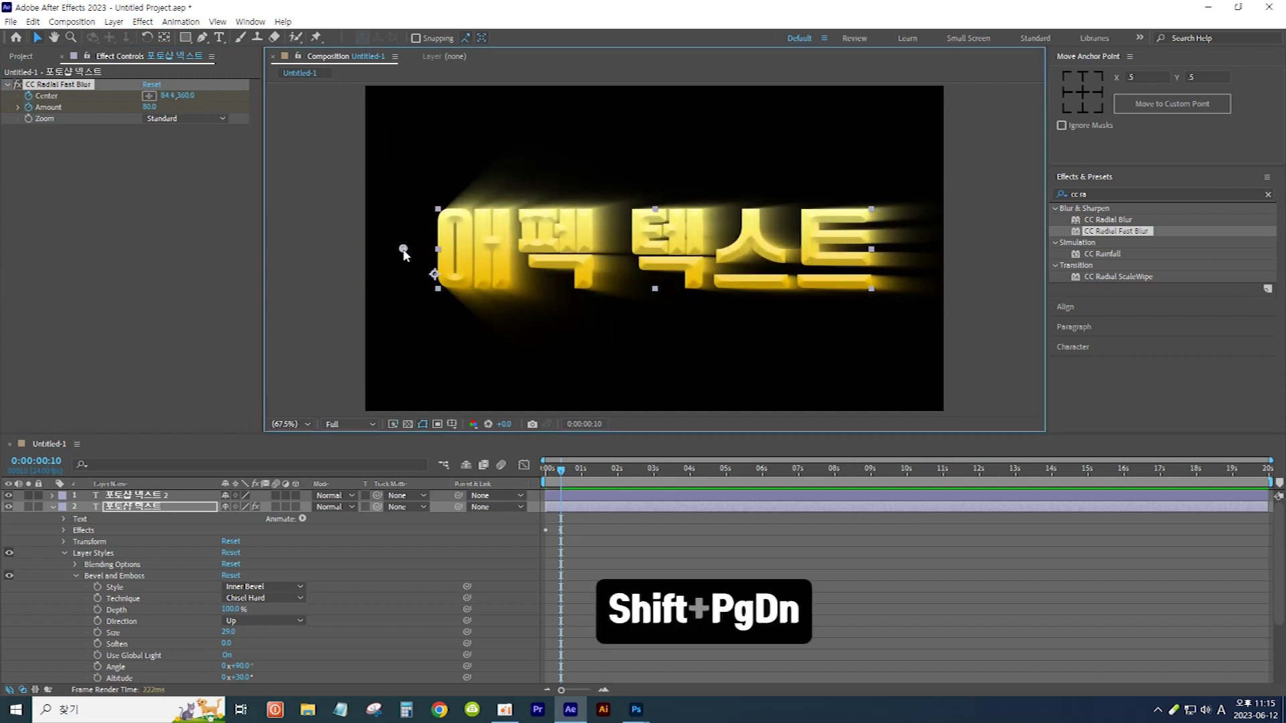
Step: Keyframe the blur's Center at about 1210, 360 at 0:00:02:02 and at about 641, 360 at 0:00:02:12
{"action": "key", "text": "shift+Page_Down"}
{"action": "key", "text": "shift+Page_Down"}
{"action": "key", "text": "shift+Page_Down"}
{"action": "key", "text": "shift+Page_Down"}
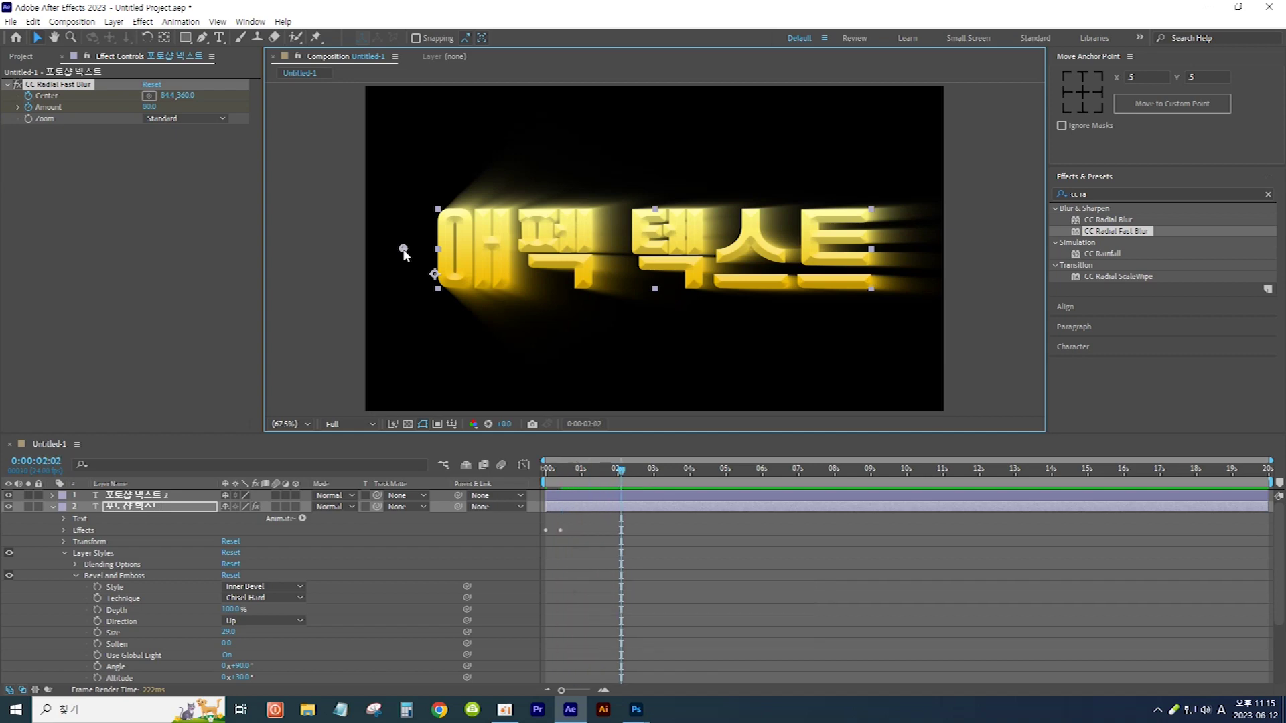
{"action": "left_click_drag", "start_coordinate": [403, 251], "coordinate": [889, 225]}
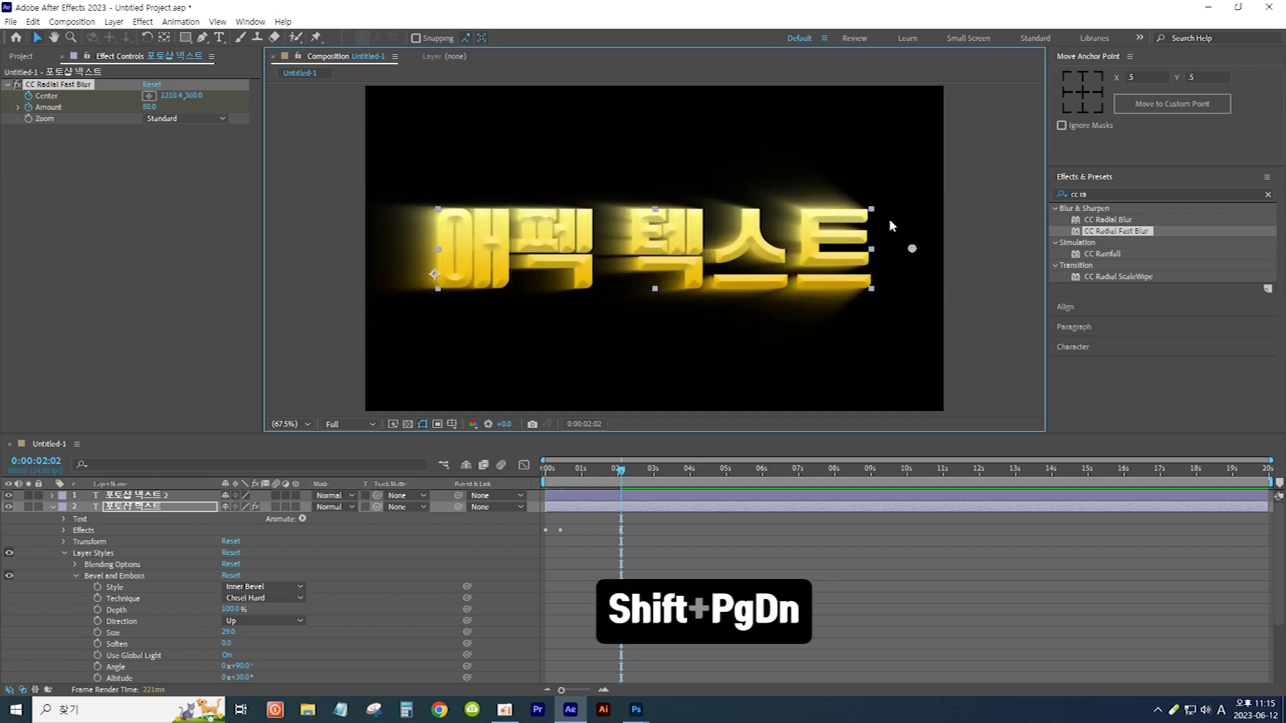
{"action": "key", "text": "shift+Page_Down"}
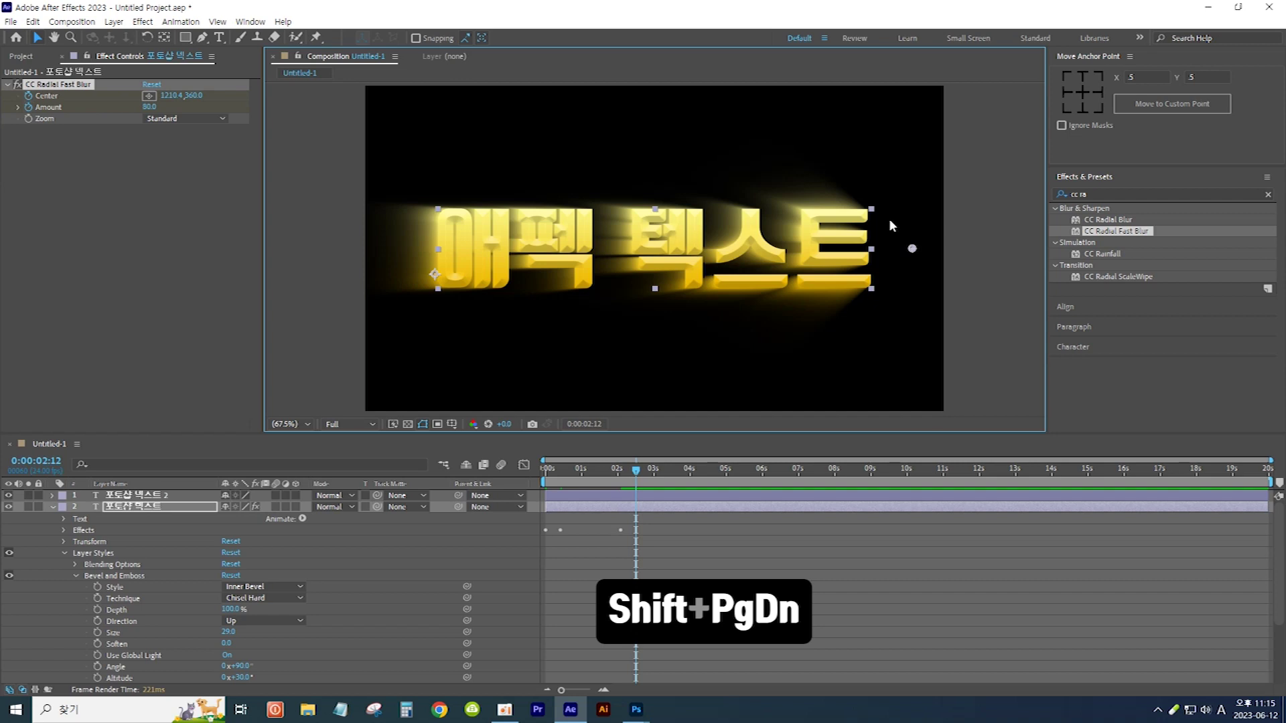
{"action": "left_click_drag", "start_coordinate": [912, 248], "coordinate": [657, 250]}
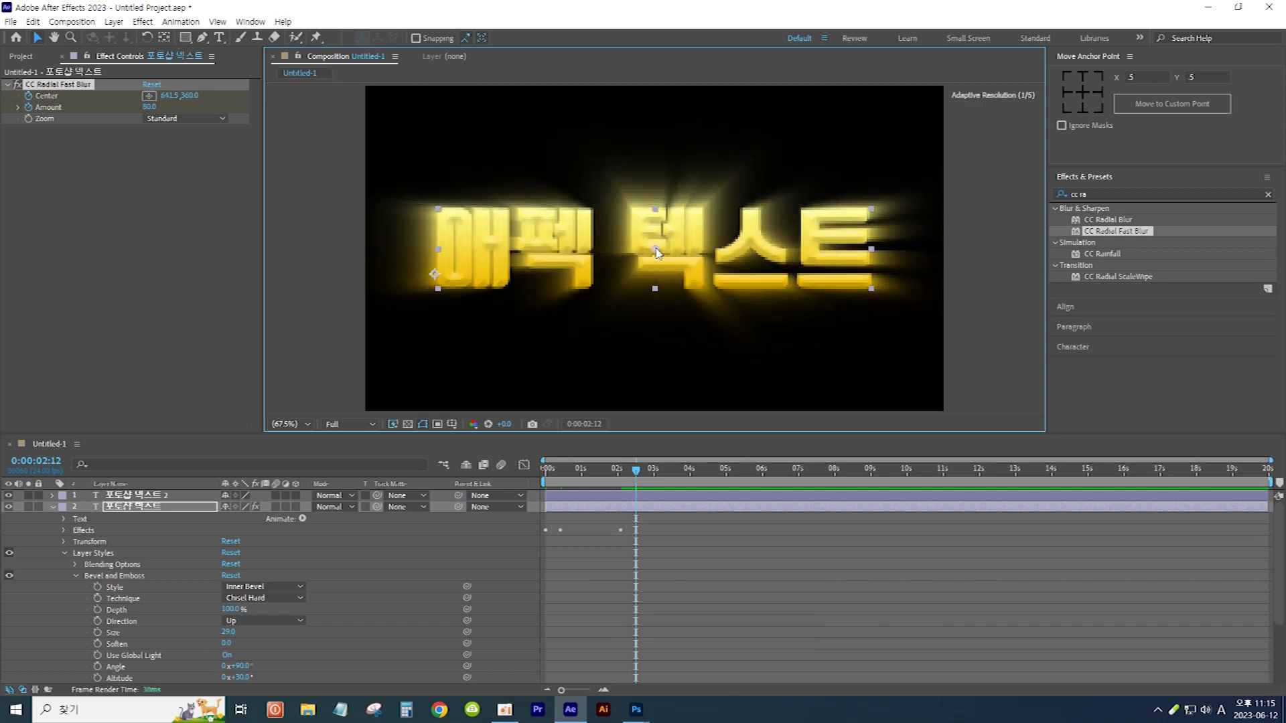
Step: Reveal the blurred layer's keyframed properties and add an Amount keyframe at 0:00:02:22 holding the value 80
{"action": "key", "text": "shift+Page_Down"}
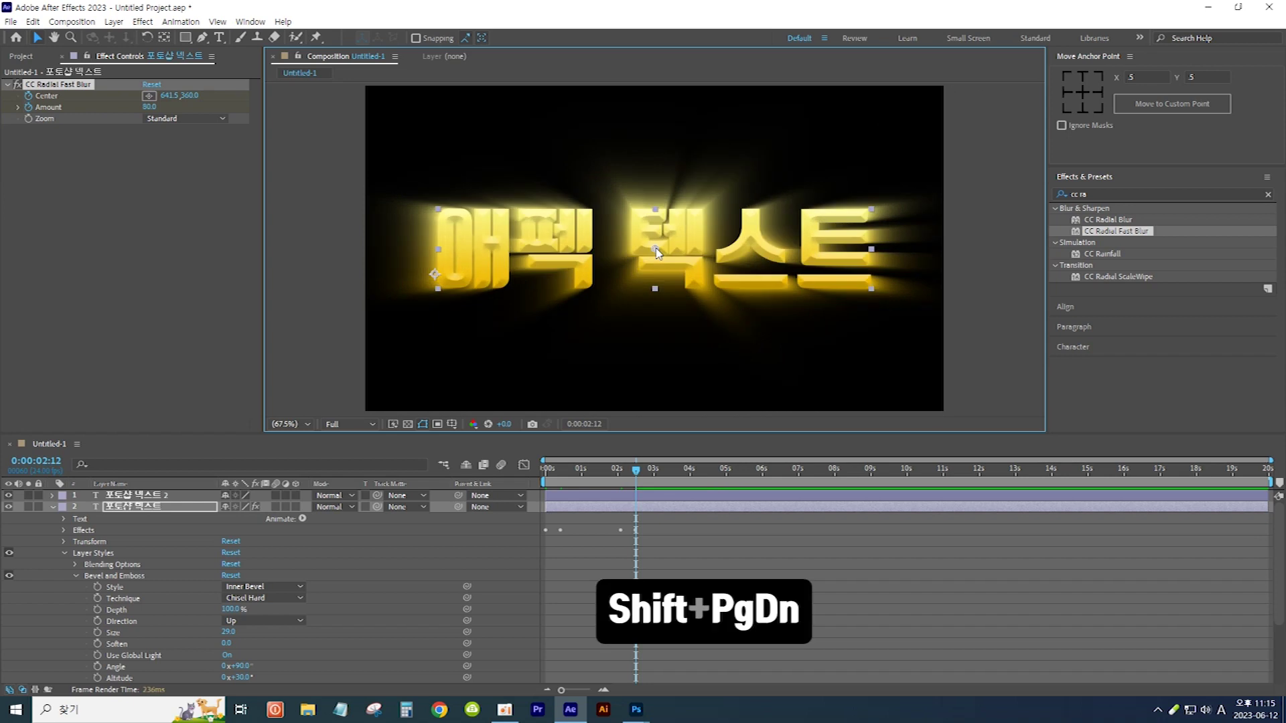
{"action": "key", "text": "shift+Page_Down"}
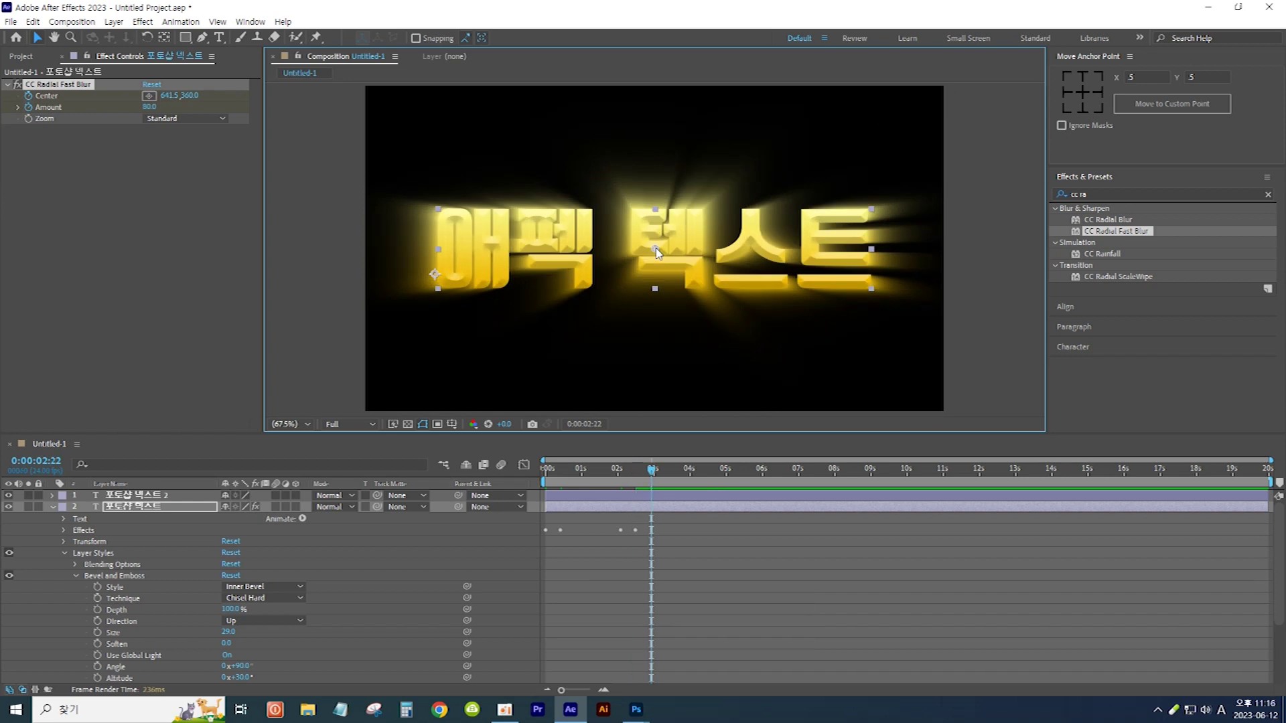
{"action": "left_click", "coordinate": [201, 511]}
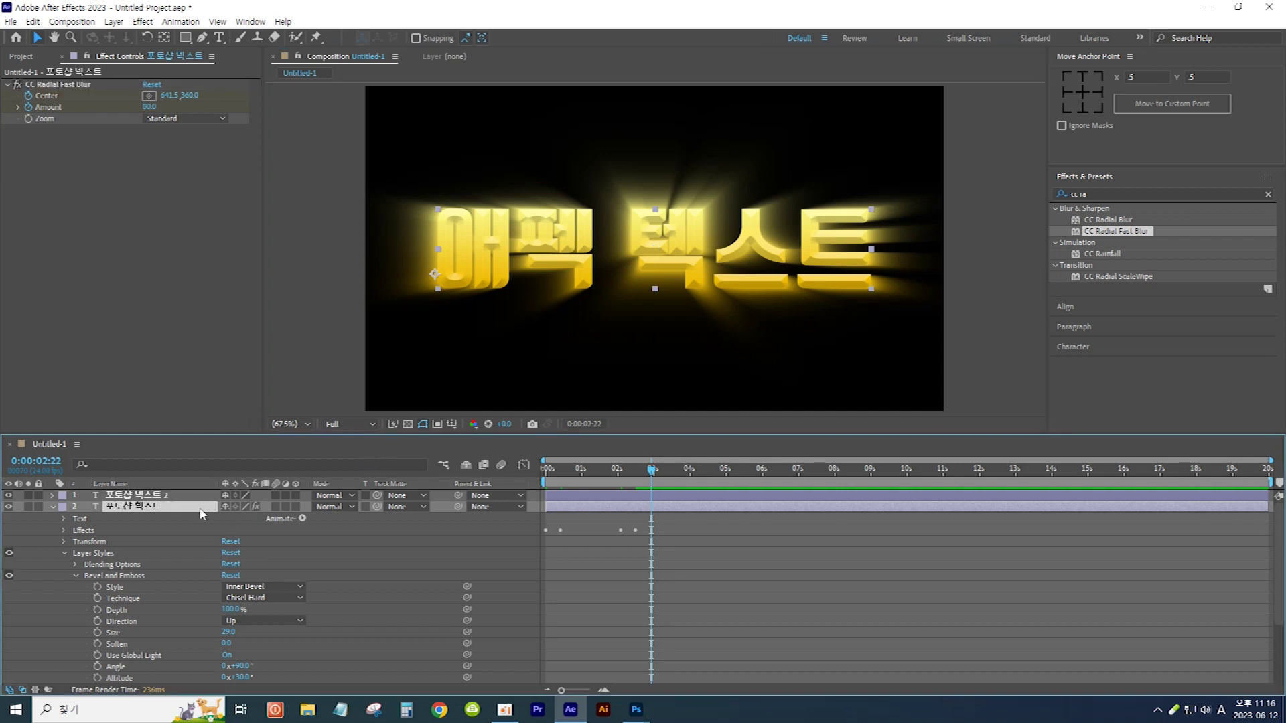
{"action": "key", "text": "u"}
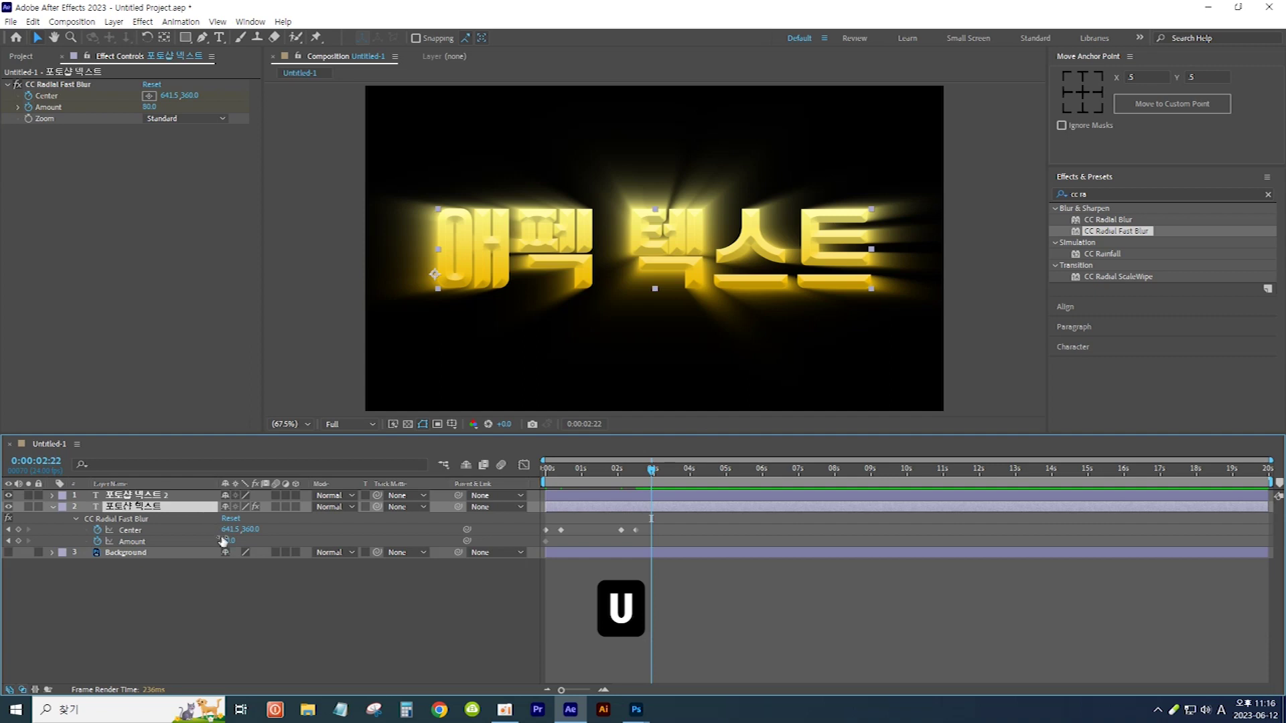
{"action": "left_click", "coordinate": [19, 542]}
Step: Keyframe the blur's Amount to 0 at 0:00:03:08 so the light rays fade out
{"action": "key", "text": "shift+Page_Down"}
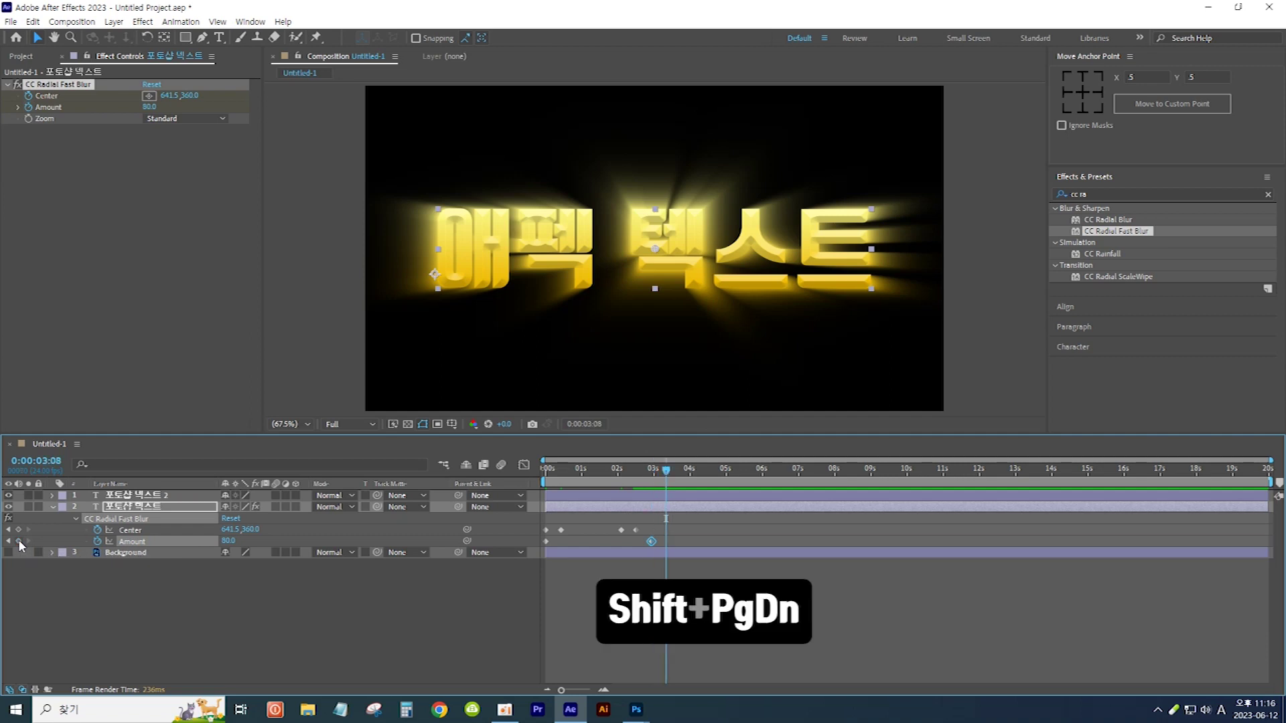
{"action": "left_click", "coordinate": [229, 540]}
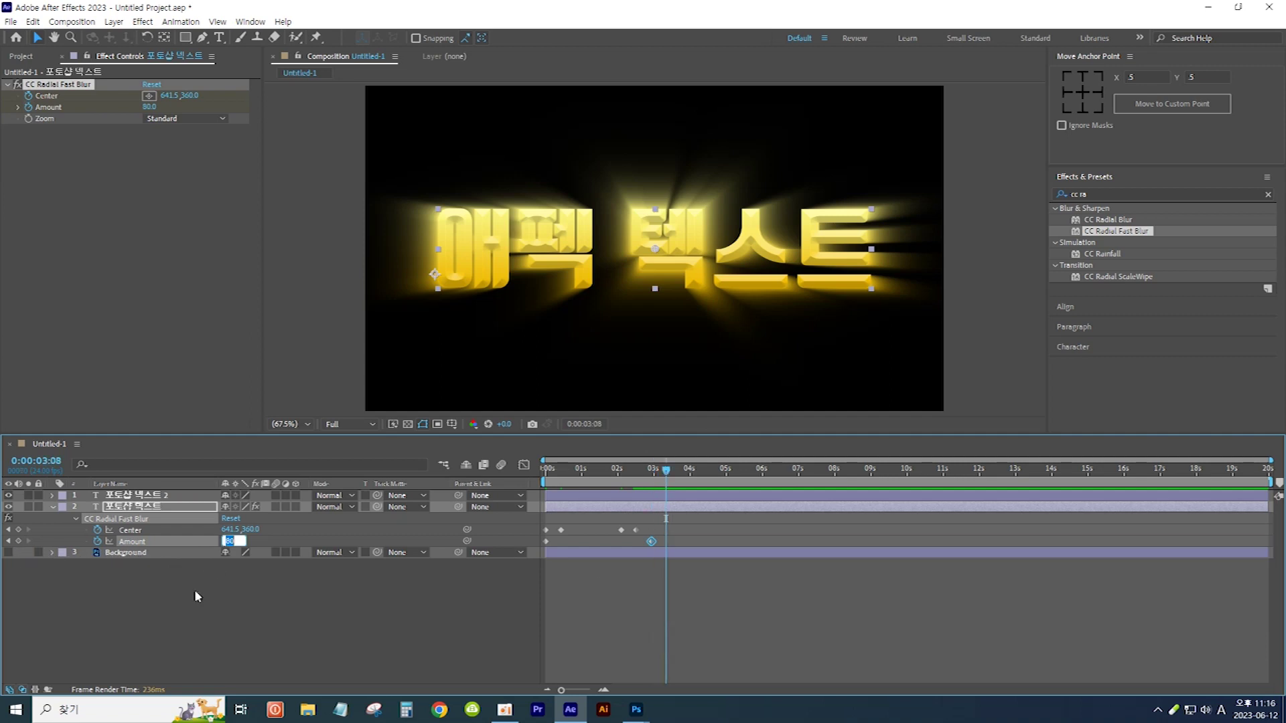
{"action": "type", "text": "0"}
{"action": "key", "text": "Return"}
{"action": "left_click", "coordinate": [177, 608]}
Step: Move to about 0:00:02:11 and add a Stroke layer style to the unblurred text layer, 포토샵 텍스트 2
{"action": "left_click", "coordinate": [171, 496]}
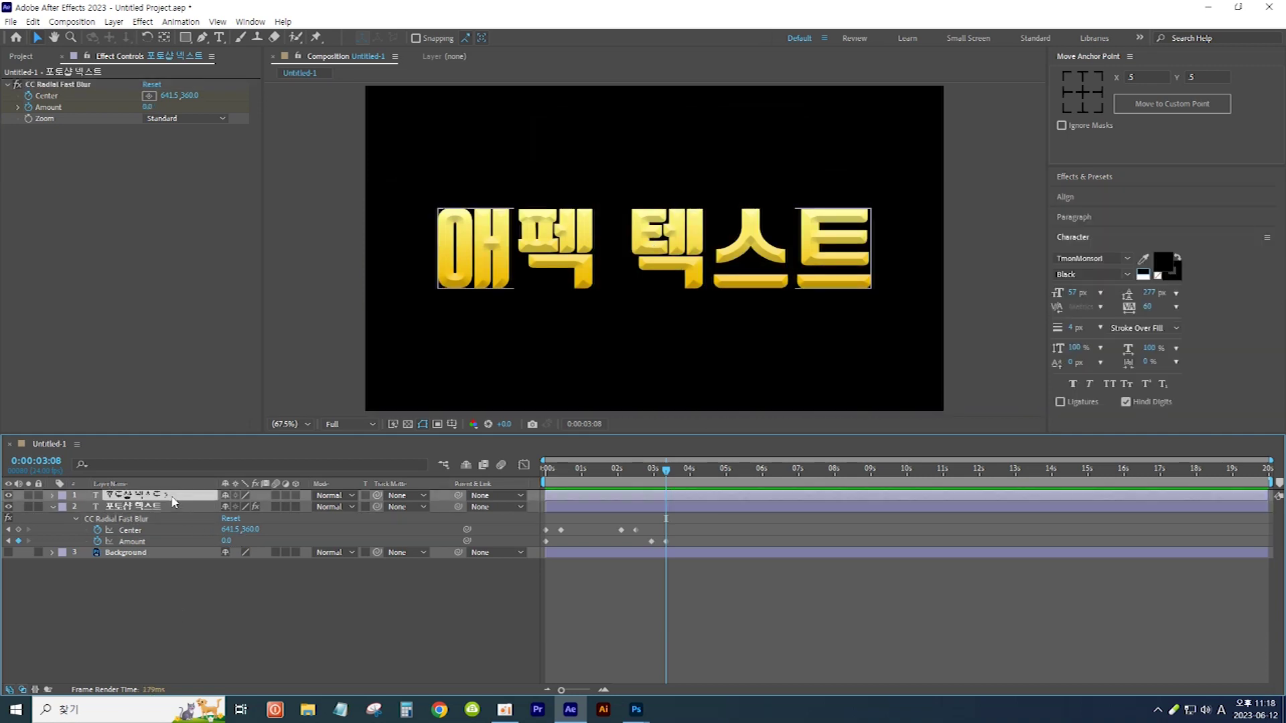
{"action": "key", "text": "ctrl+5"}
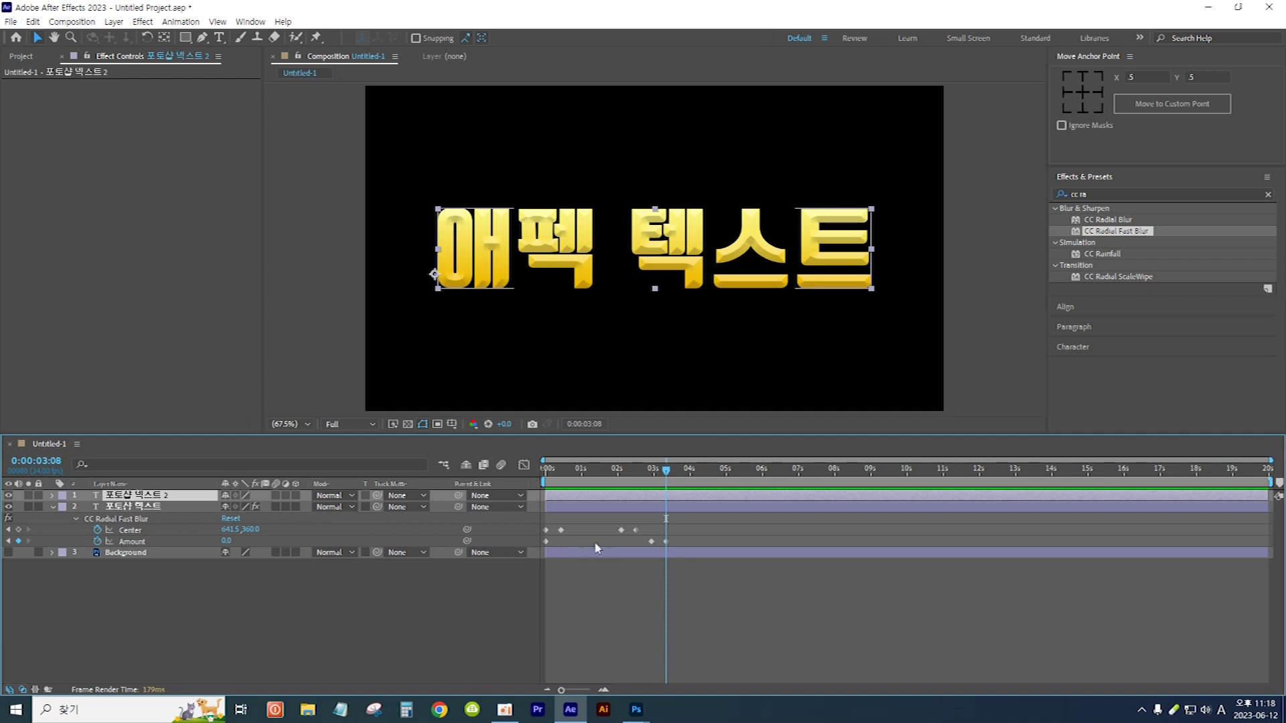
{"action": "mouse_move", "coordinate": [666, 471]}
{"action": "left_mouse_down"}
{"action": "mouse_move", "coordinate": [602, 477]}
{"action": "mouse_move", "coordinate": [635, 477]}
{"action": "left_mouse_up"}
{"action": "key", "text": "ctrl+6"}
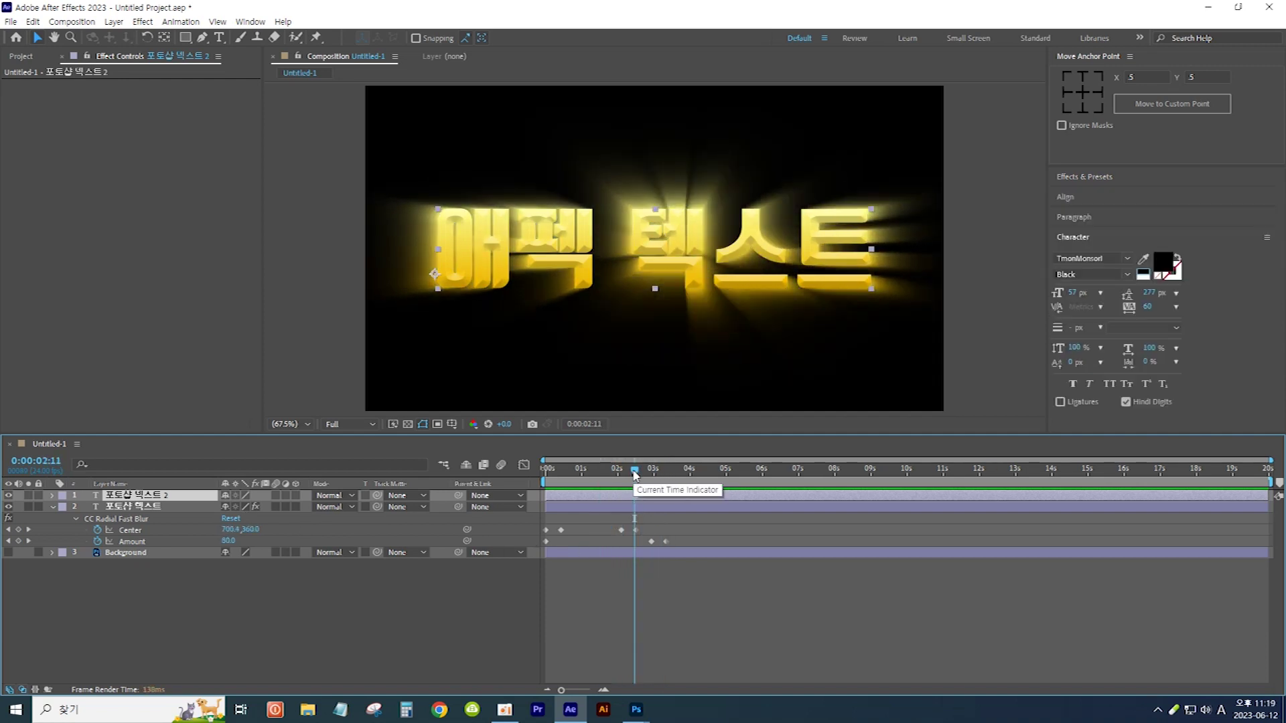
{"action": "left_click", "coordinate": [114, 21]}
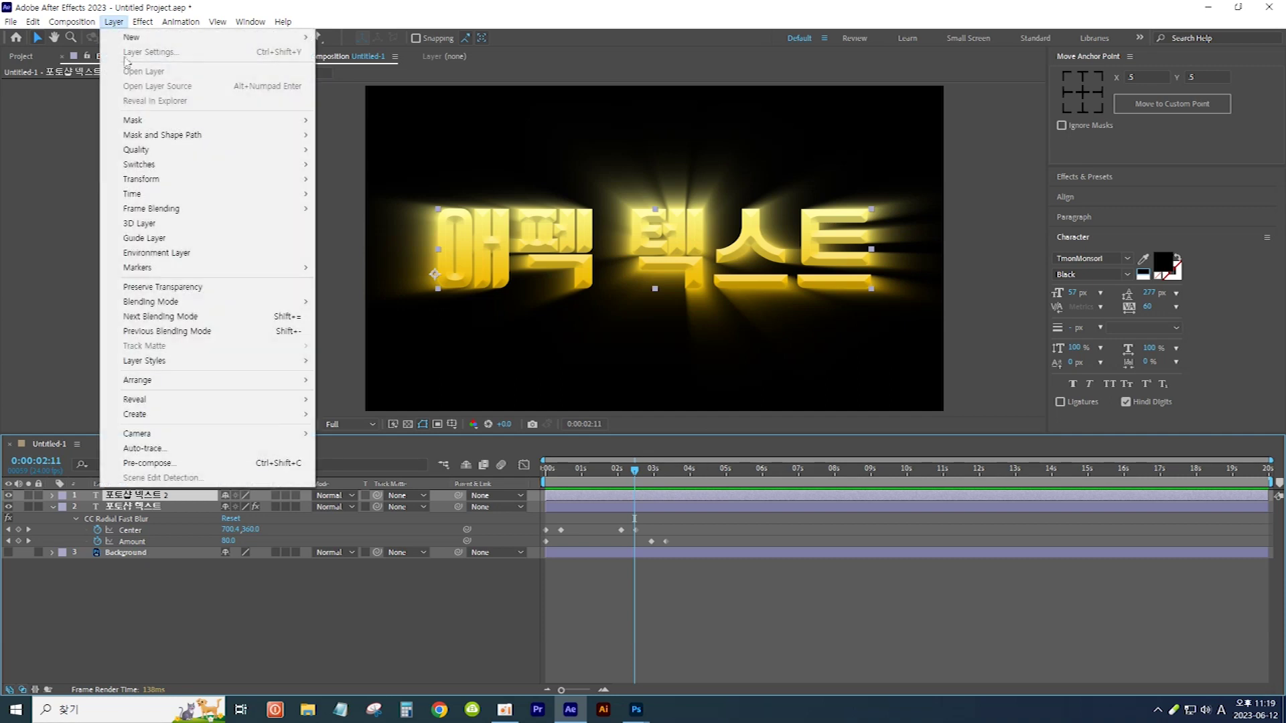
{"action": "mouse_move", "coordinate": [192, 366]}
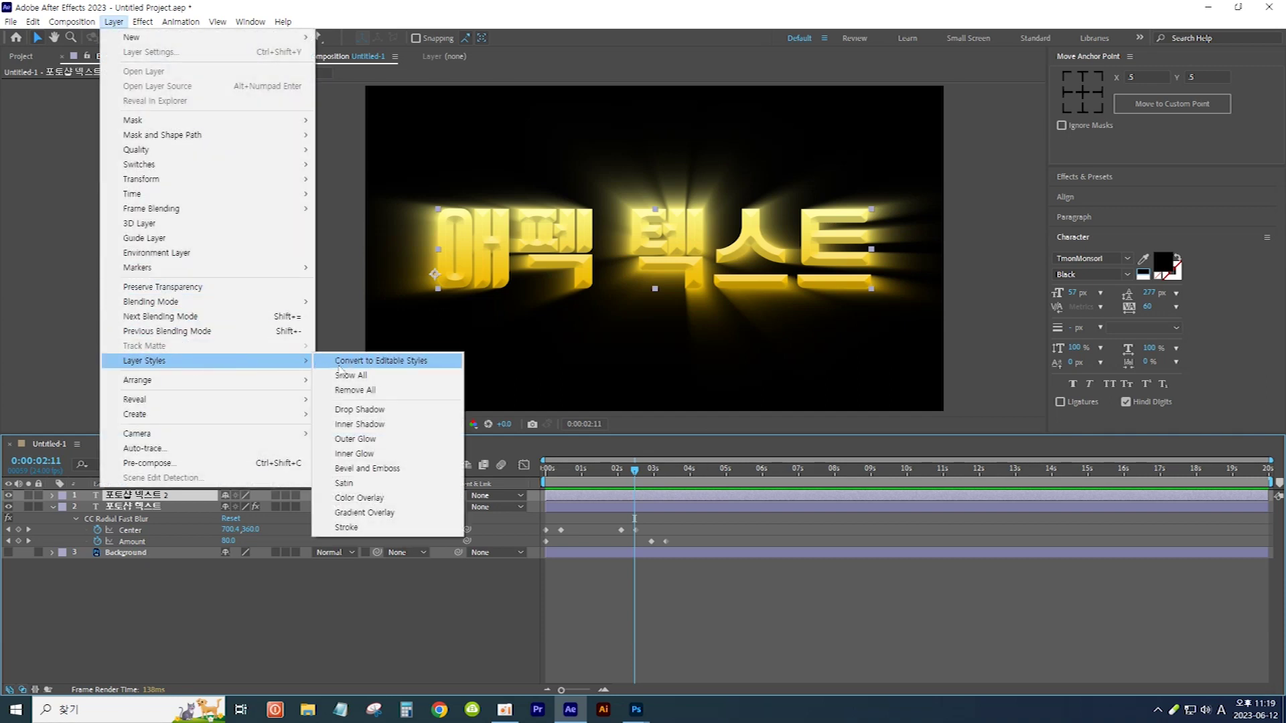
{"action": "left_click", "coordinate": [386, 532]}
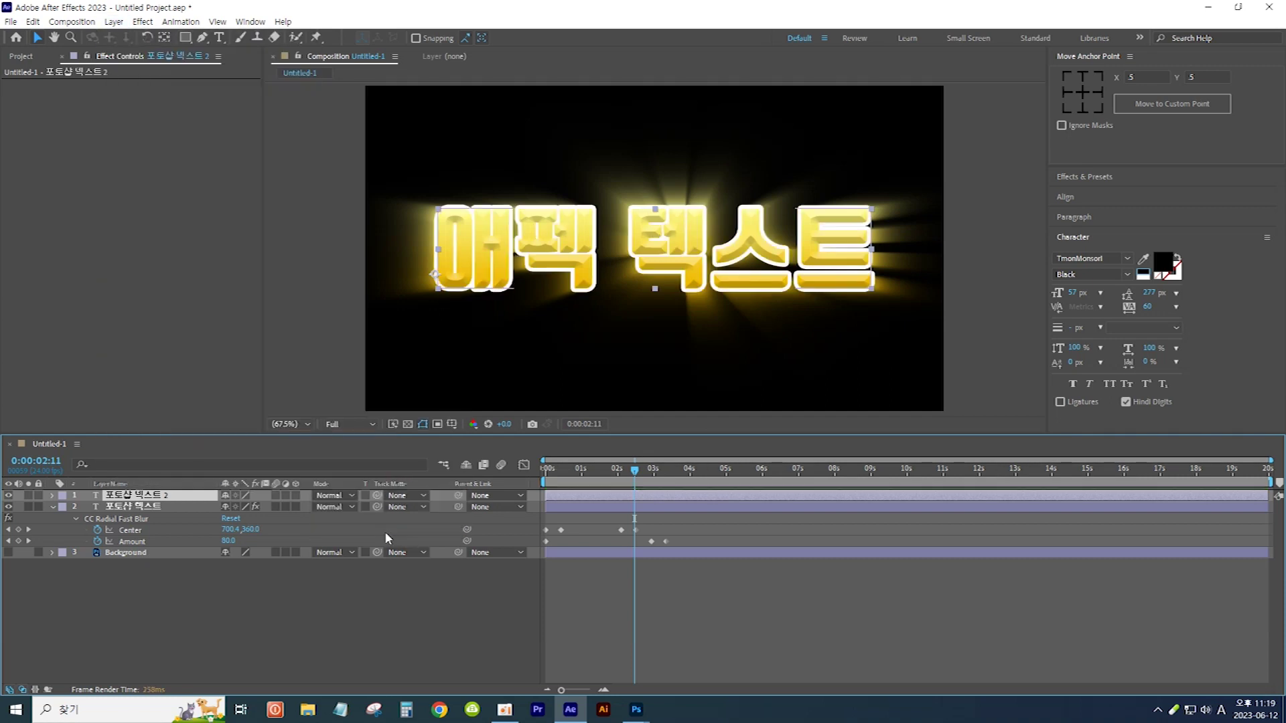
Step: Reveal the Stroke style's properties on the 포토샵 텍스트 2 layer and set its color to black, 000000
{"action": "left_click", "coordinate": [52, 496]}
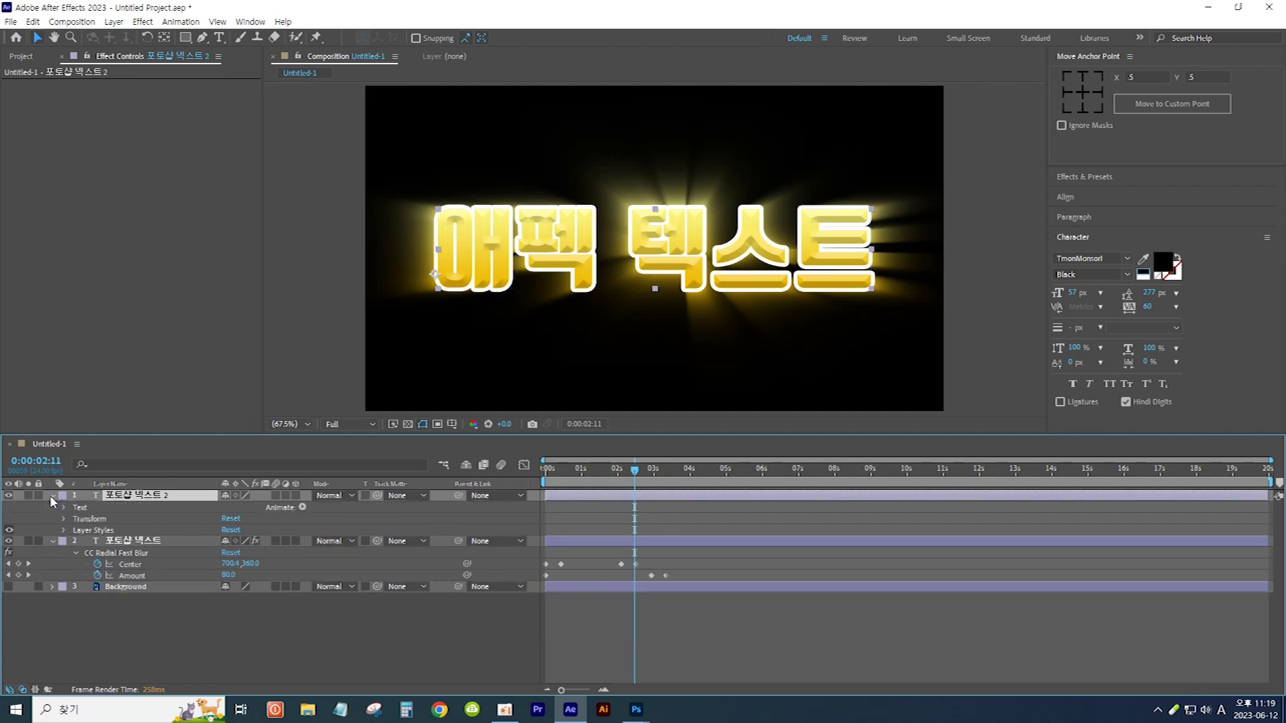
{"action": "left_click", "coordinate": [64, 530]}
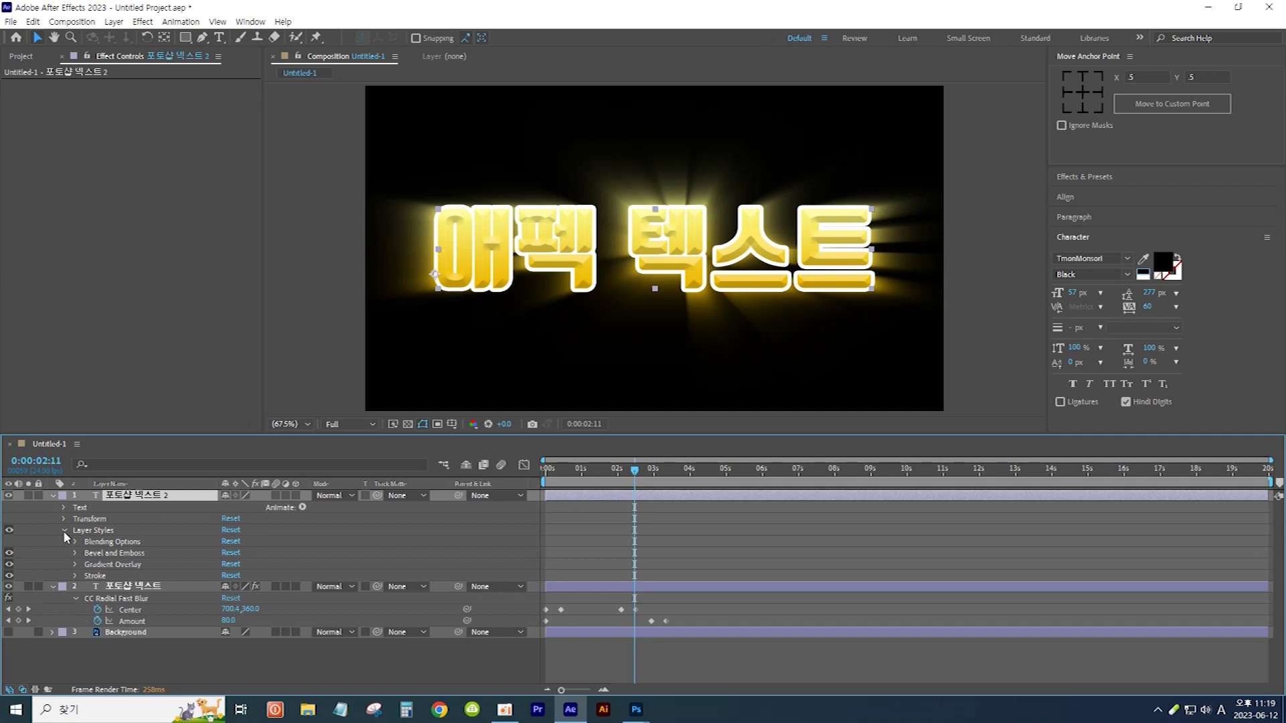
{"action": "left_click", "coordinate": [75, 577]}
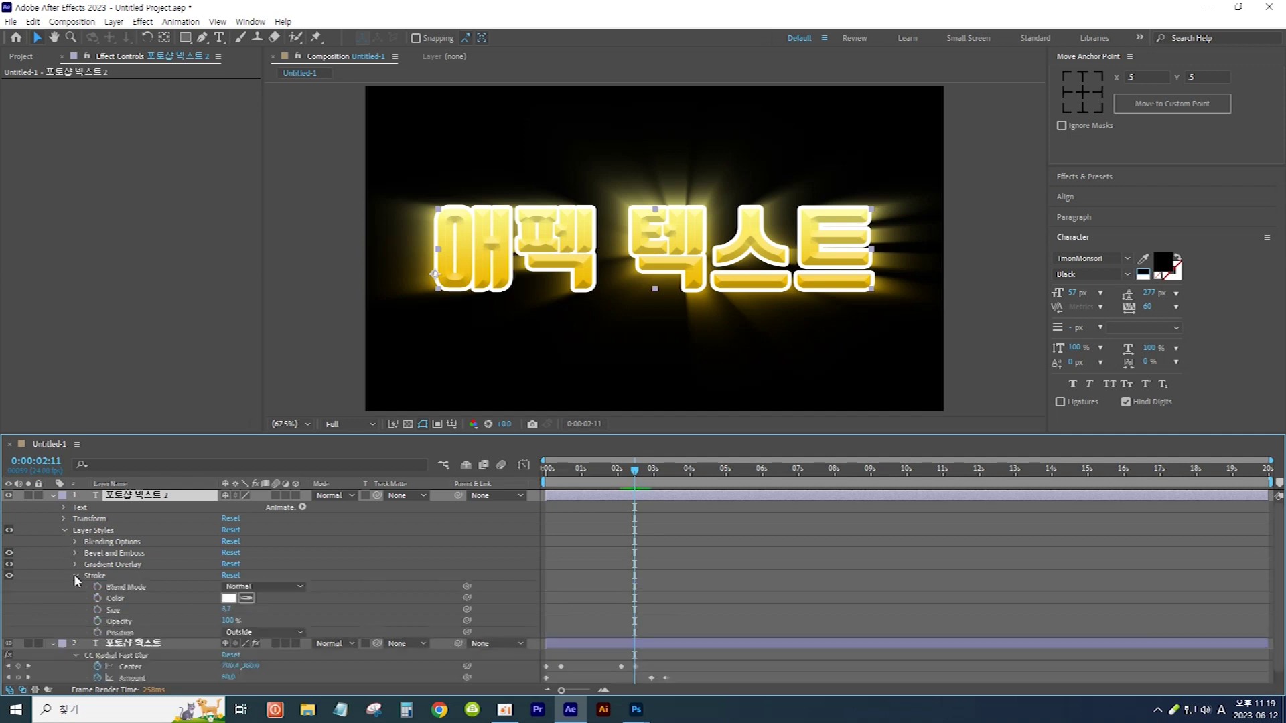
{"action": "left_click", "coordinate": [230, 599]}
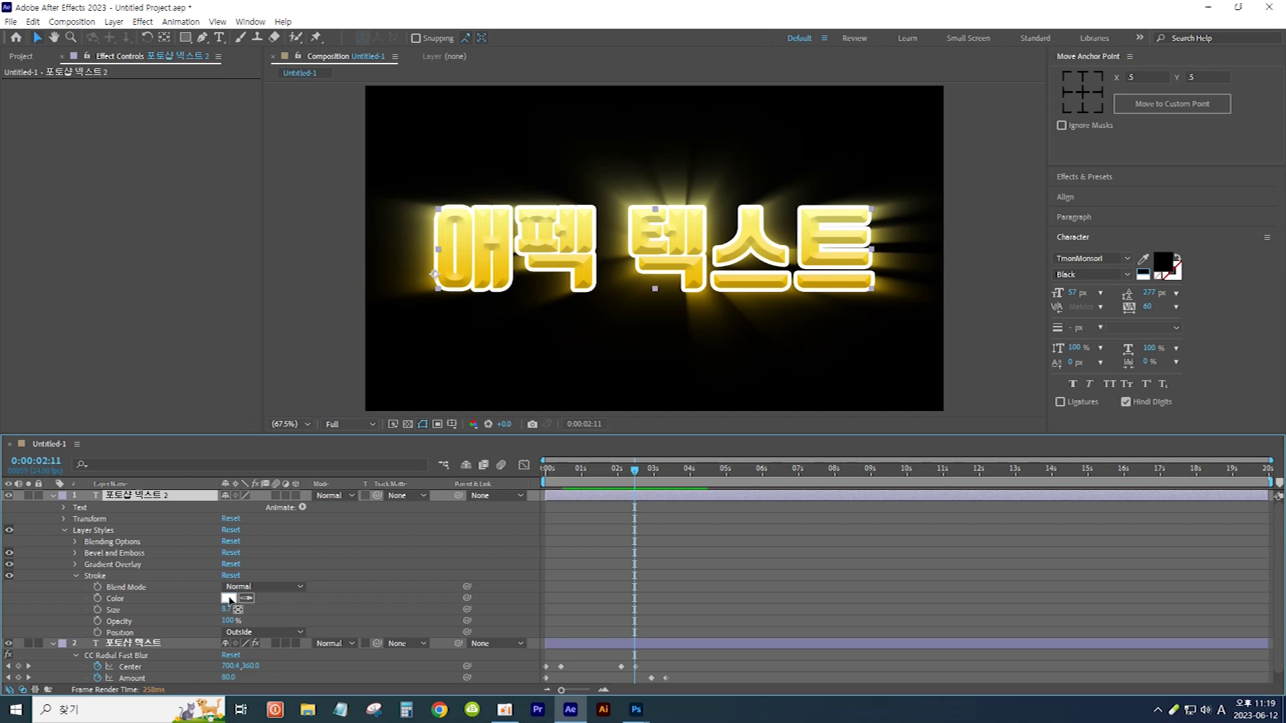
{"action": "type", "text": "000000"}
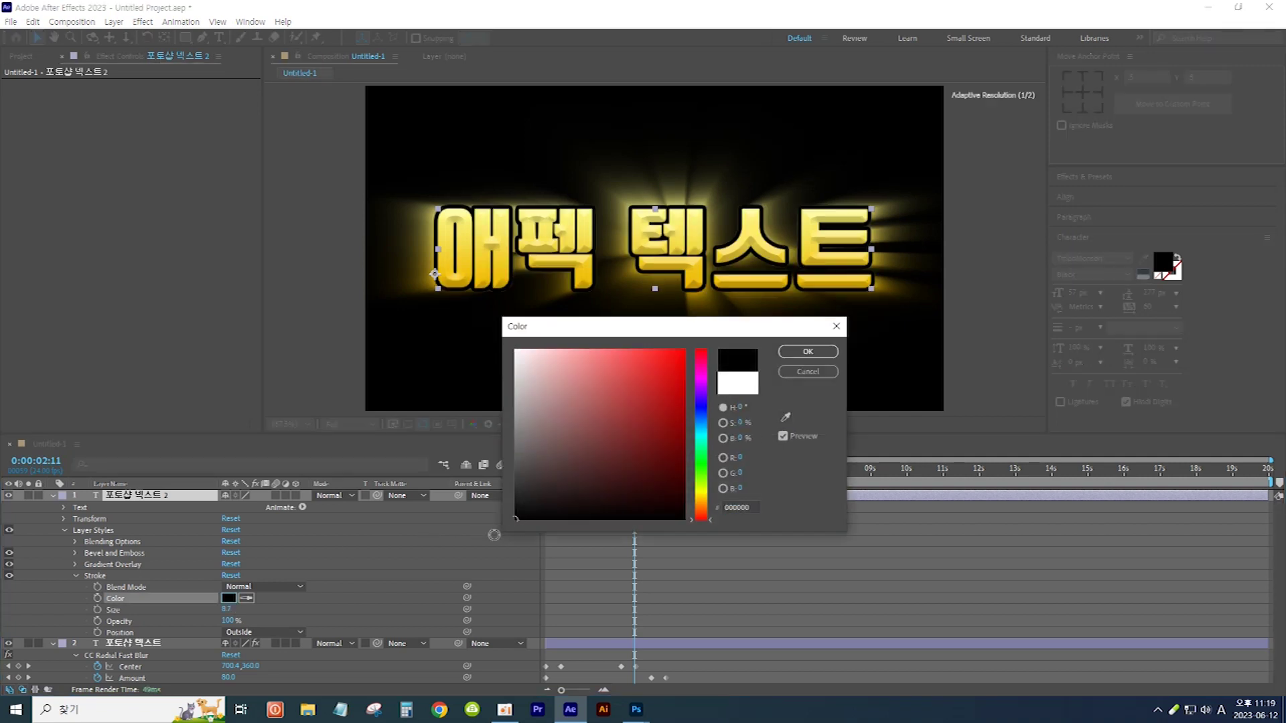
{"action": "left_click", "coordinate": [791, 360]}
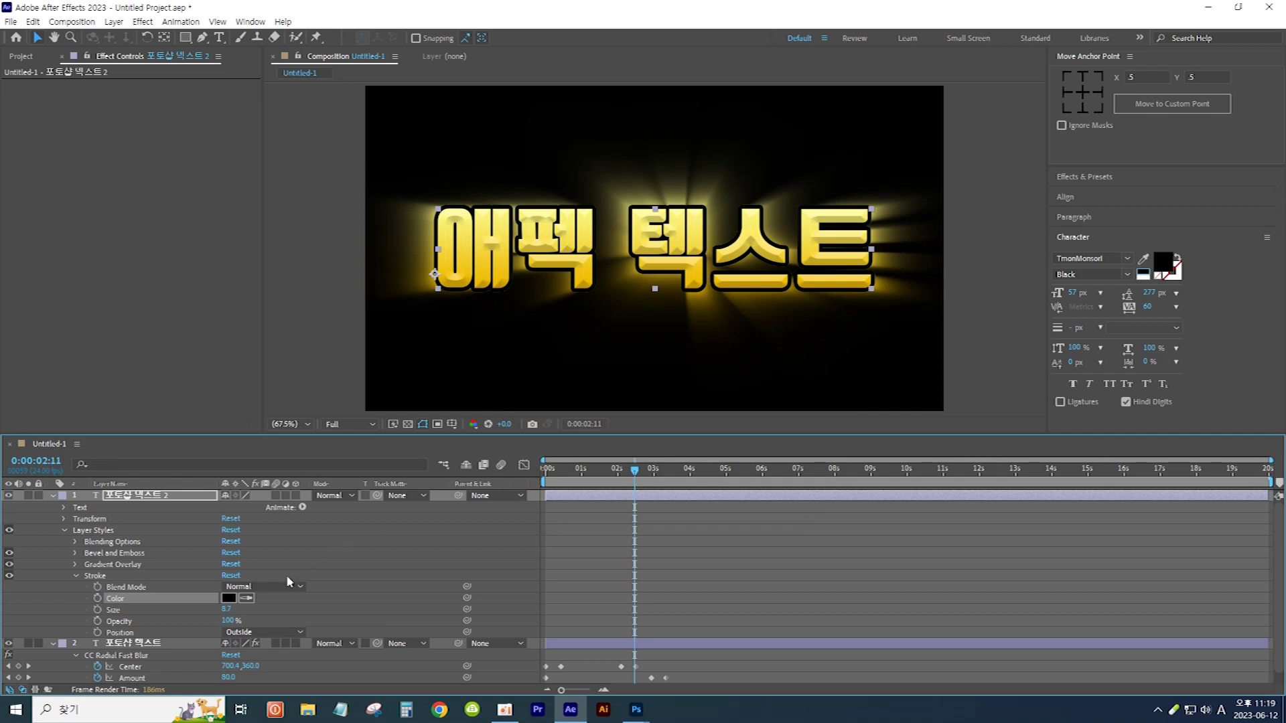
Step: Set the stroke size to 4 and preview the light-ray animation from 0:00:00:00
{"action": "left_click", "coordinate": [225, 611]}
{"action": "type", "text": "4"}
{"action": "key", "text": "Return"}
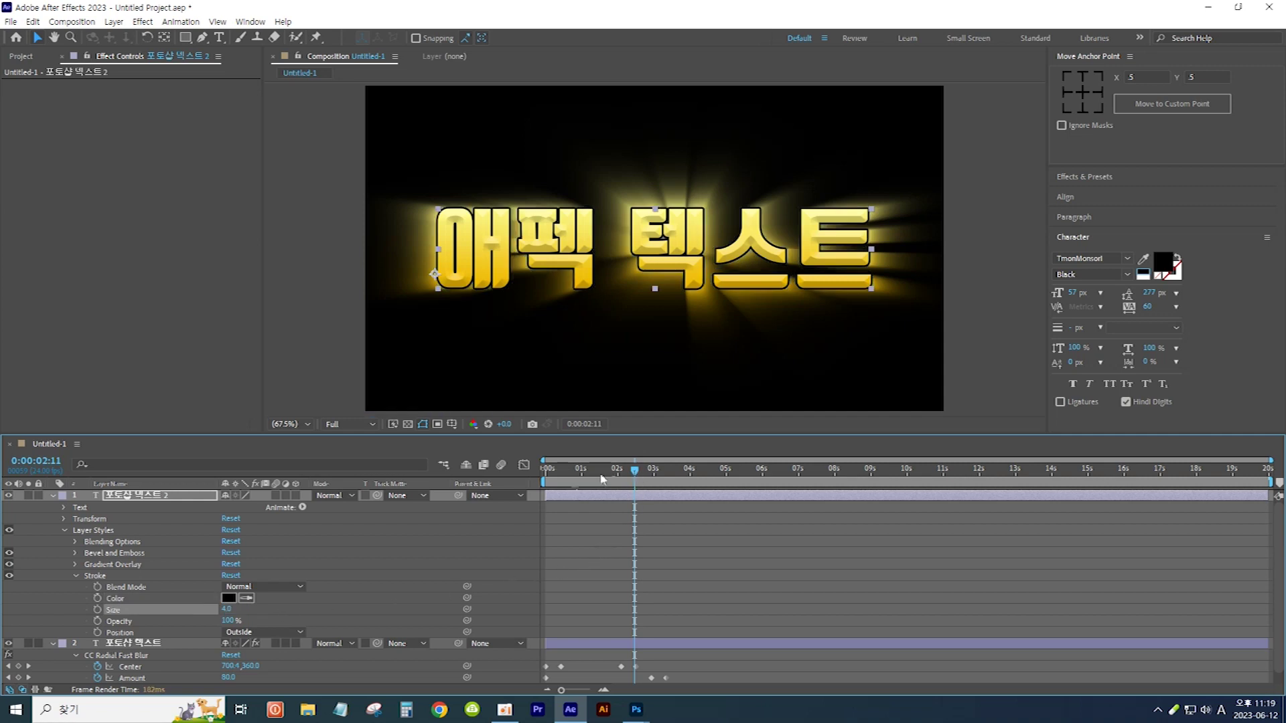
{"action": "left_click_drag", "start_coordinate": [612, 473], "coordinate": [485, 483]}
{"action": "key", "text": "space"}
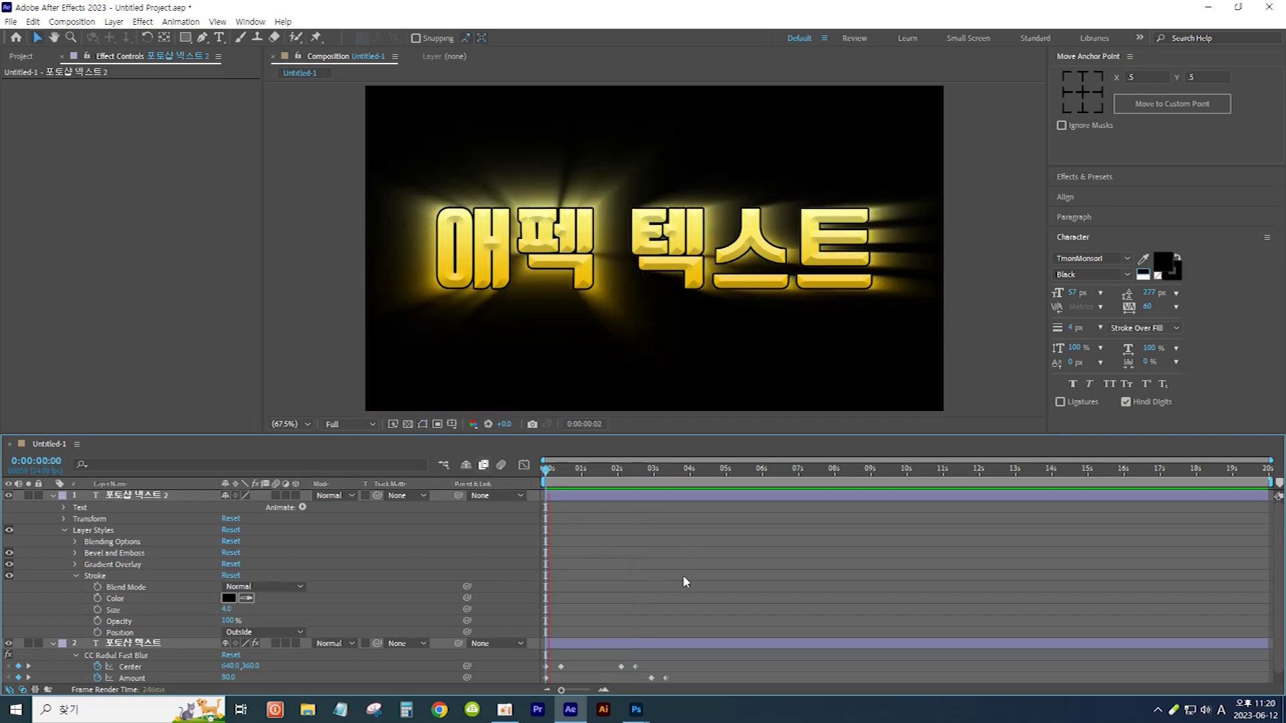